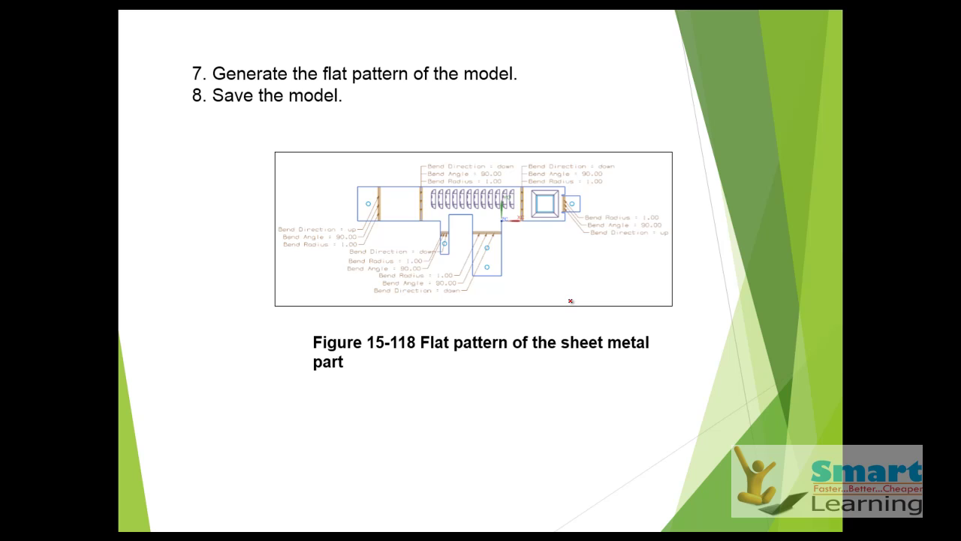
- Switch from the slideshow to NX 8.5
key("super")
key("super")
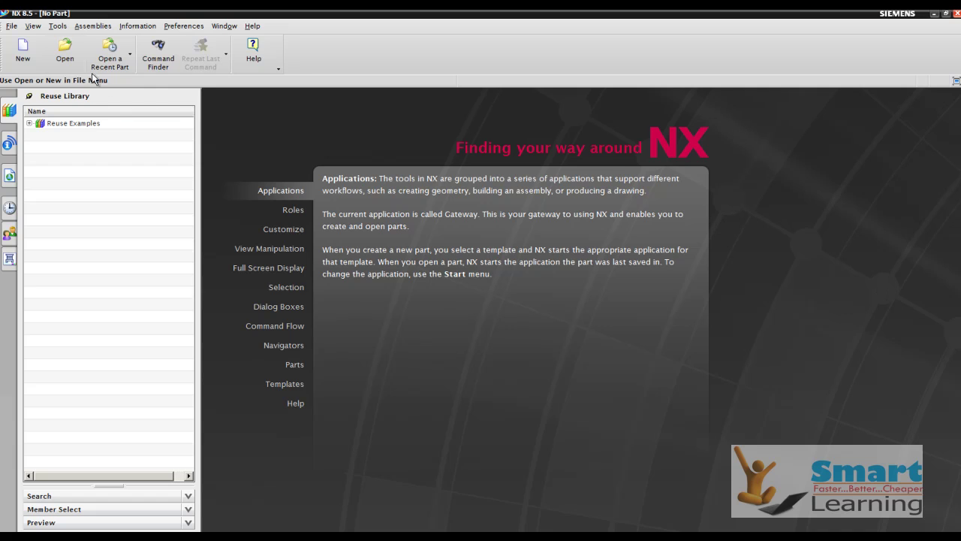
- Open the proj1 bracket part file
left_click(65, 52)
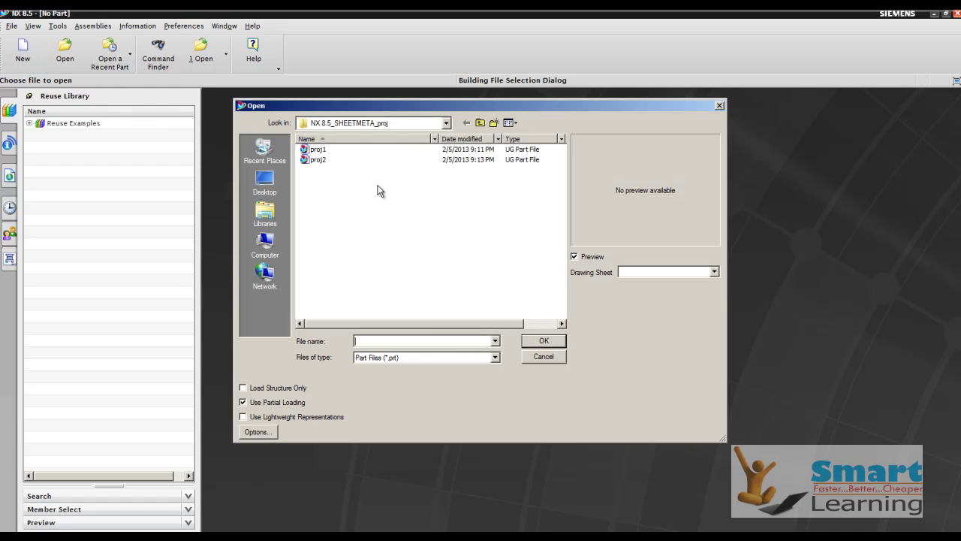
double_click(318, 149)
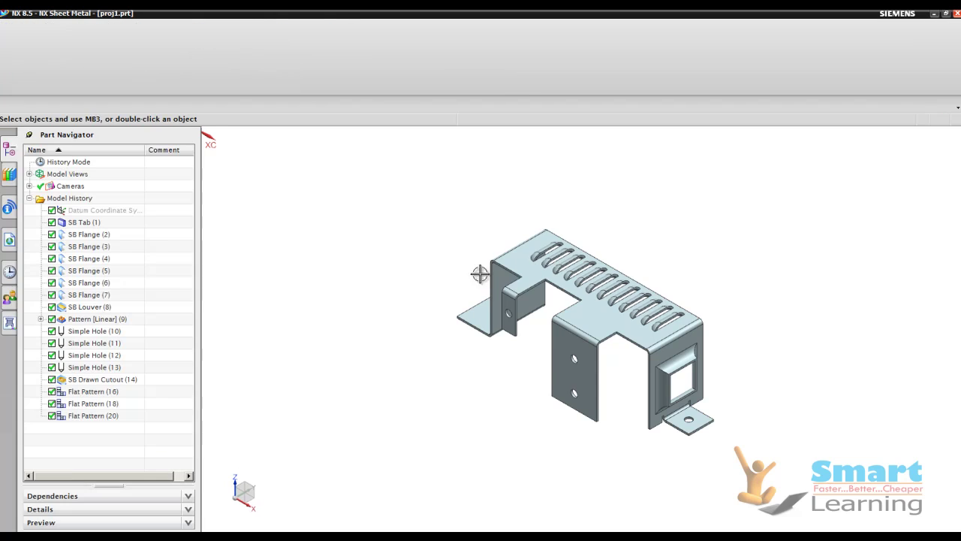
middle_click_drag(421, 267, 418, 284)
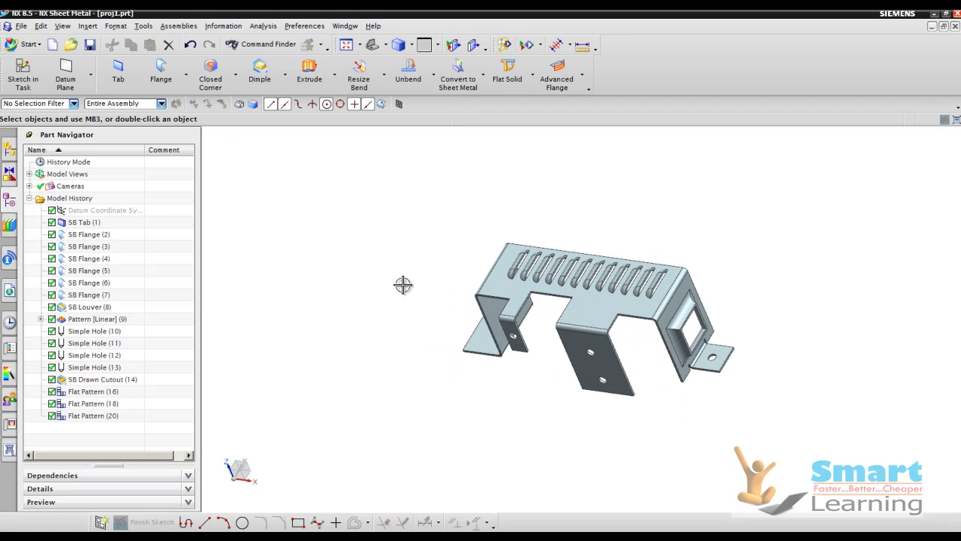
- Roll the history back to SB Tab (1) with Make Current Feature and start editing it
left_click(72, 235)
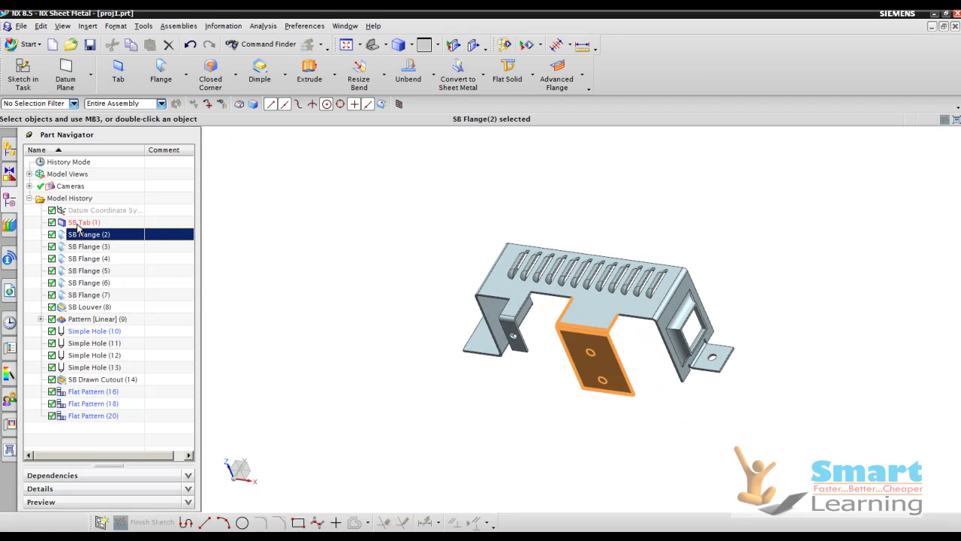
right_click(78, 226)
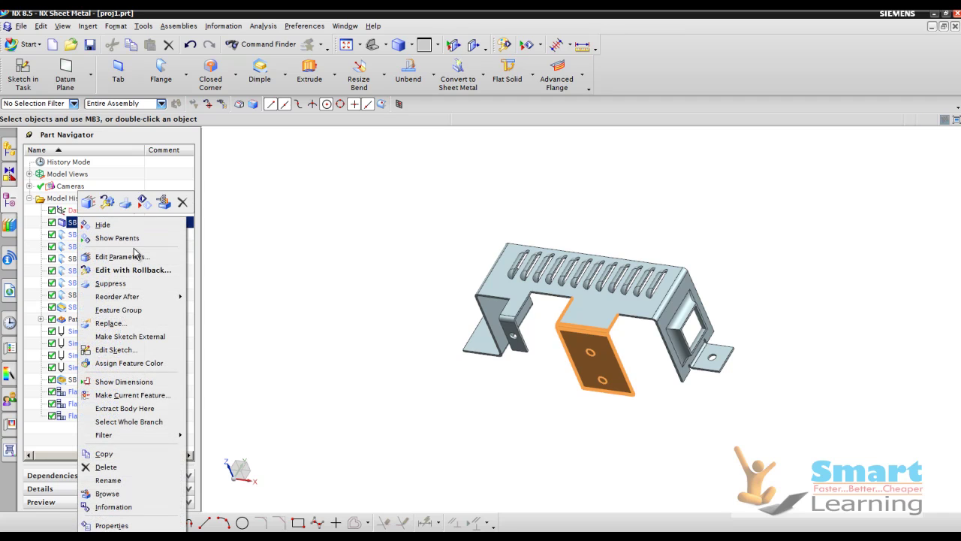
left_click(142, 395)
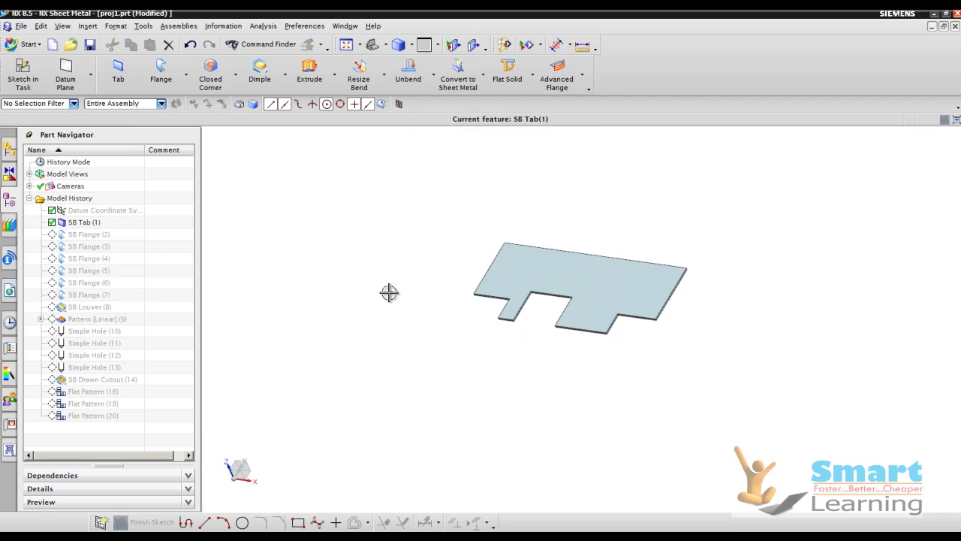
mouse_move(416, 318)
middle_mouse_down()
mouse_move(394, 301)
mouse_move(409, 324)
middle_mouse_up()
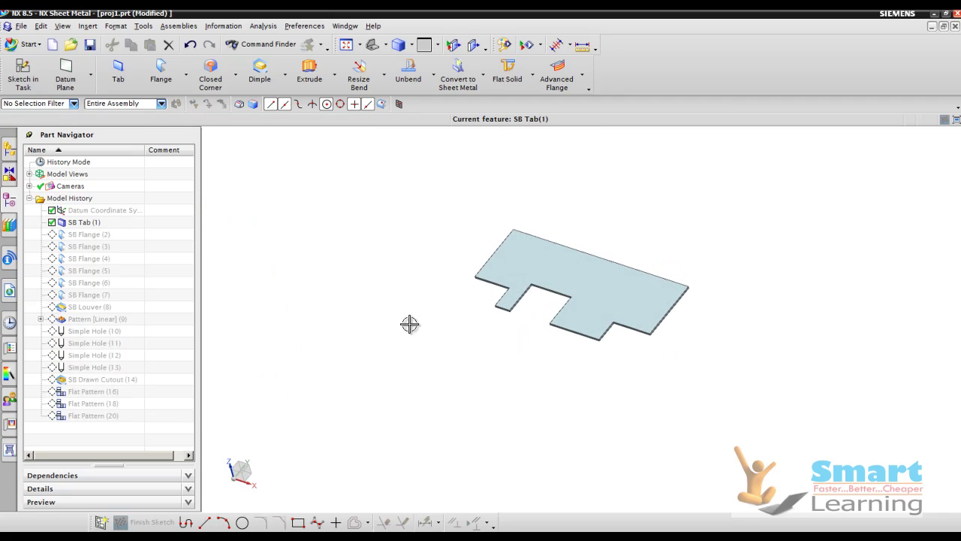
scroll(406, 318, "up", 5)
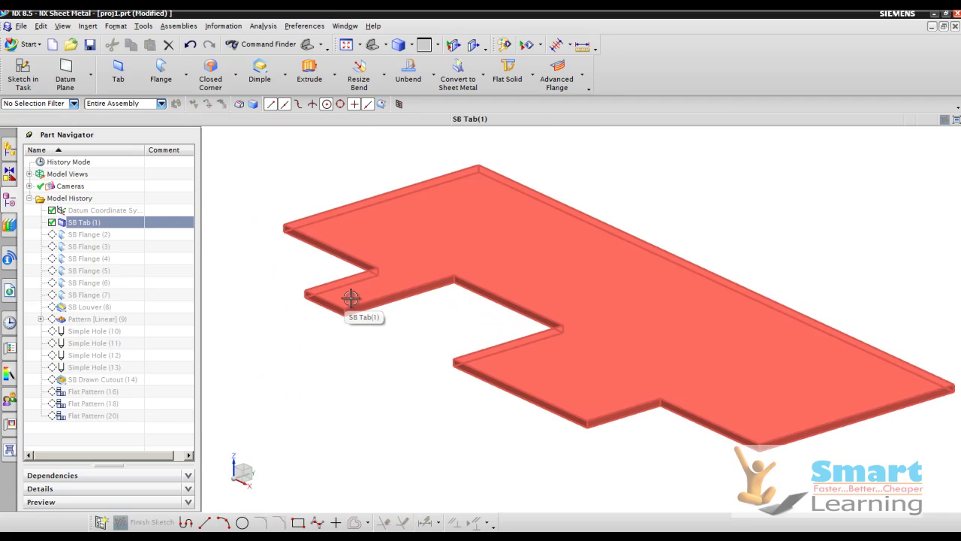
double_click(545, 275)
- Enter the tab outline sketch and move the 96.0 and p3 dimensions into tidier positions
left_click(384, 152)
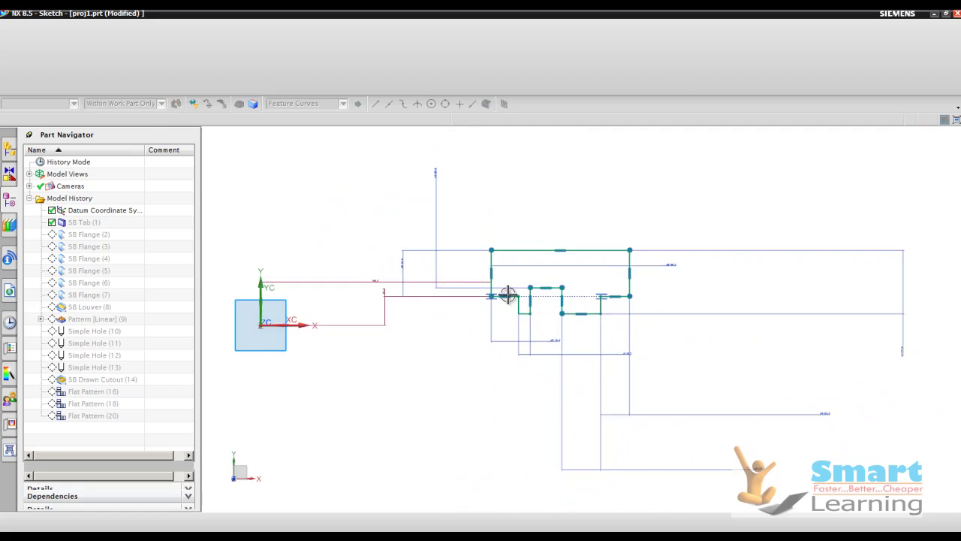
scroll(526, 289, "up", 3)
scroll(547, 280, "down", 3)
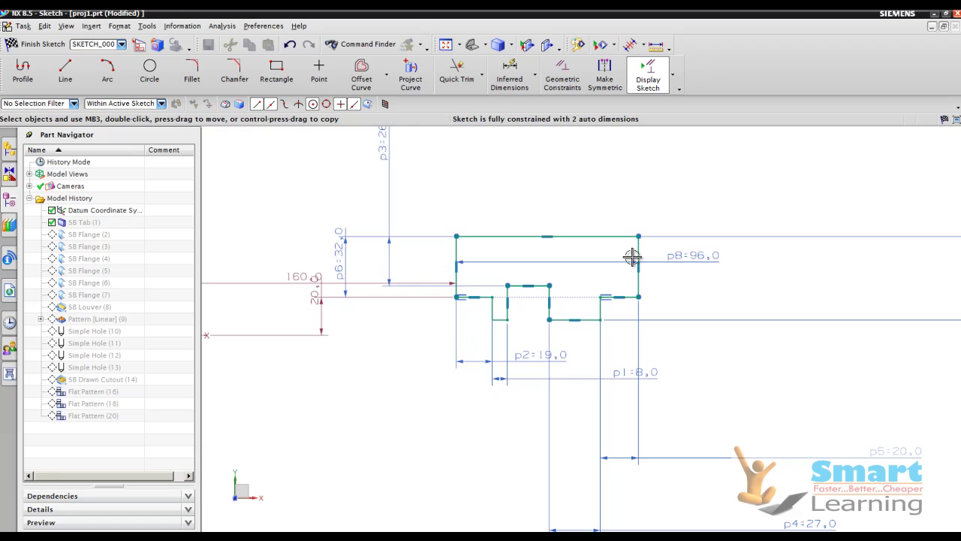
scroll(549, 238, "up", 2)
mouse_move(675, 255)
left_mouse_down()
mouse_move(647, 215)
mouse_move(564, 213)
left_mouse_up()
left_click_drag(418, 184, 428, 210)
scroll(467, 280, "down", 3)
scroll(467, 280, "down", 2)
scroll(637, 268, "down", 1)
scroll(521, 242, "up", 1)
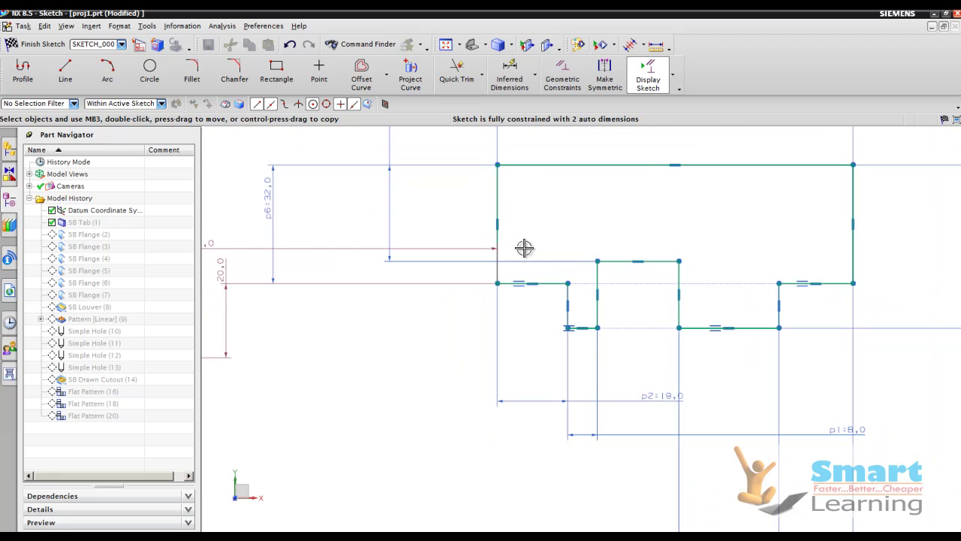
- Reposition the 19.0, 8.0, 27.0, 20.0 and 44.0 sketch dimensions around the outline
left_click_drag(654, 395, 538, 370)
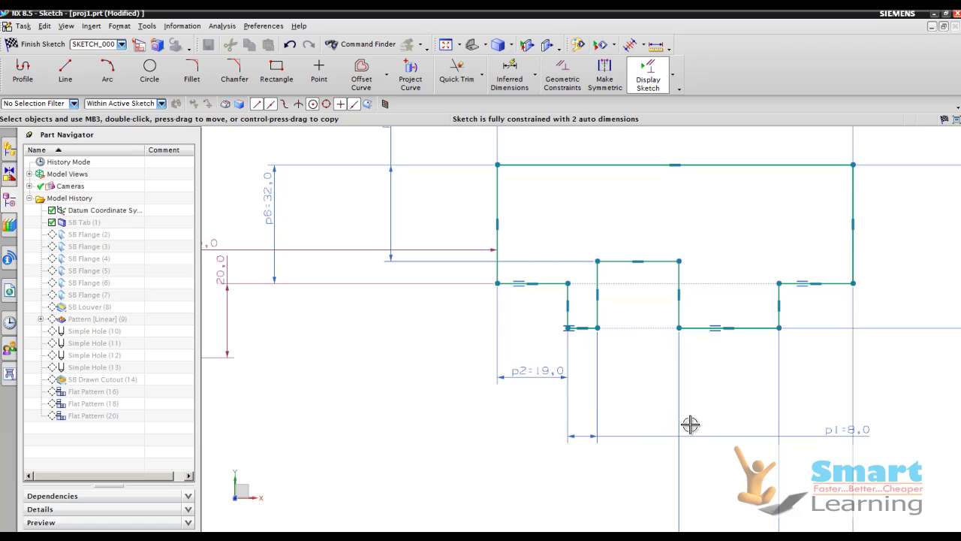
mouse_move(849, 432)
left_mouse_down()
mouse_move(586, 426)
mouse_move(579, 455)
mouse_move(536, 455)
left_mouse_up()
scroll(636, 382, "down", 3)
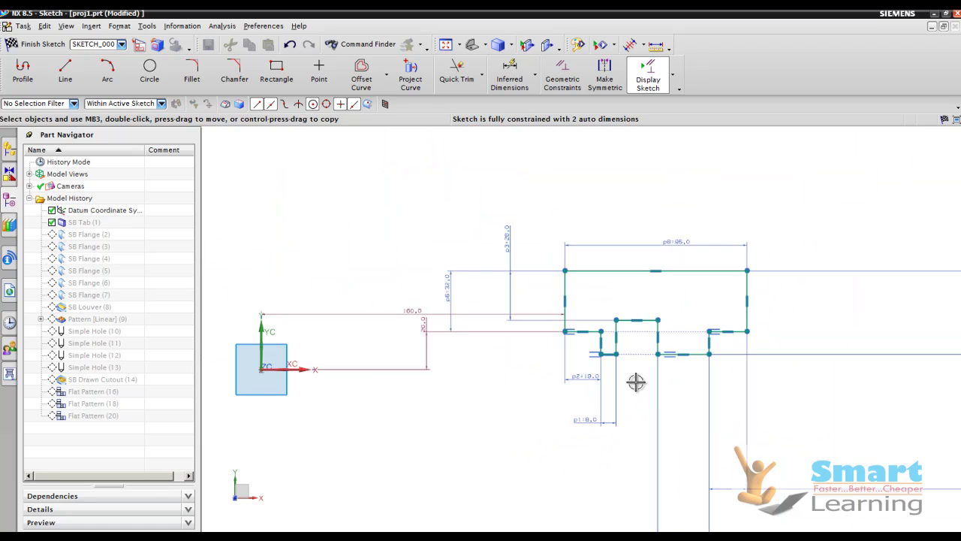
scroll(610, 359, "down", 2)
left_click_drag(768, 472, 740, 380)
left_click_drag(856, 441, 834, 342)
left_click_drag(925, 392, 721, 330)
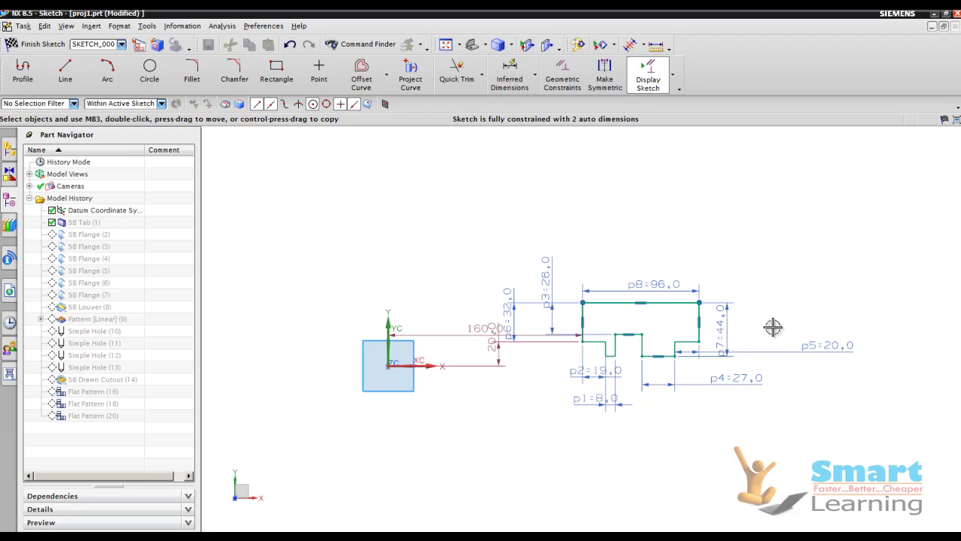
scroll(736, 318, "up", 3)
scroll(755, 337, "down", 3)
scroll(751, 334, "up", 1)
- Finish the sketch and rebuild SB Tab (1) at 1 mm thickness
left_click(19, 48)
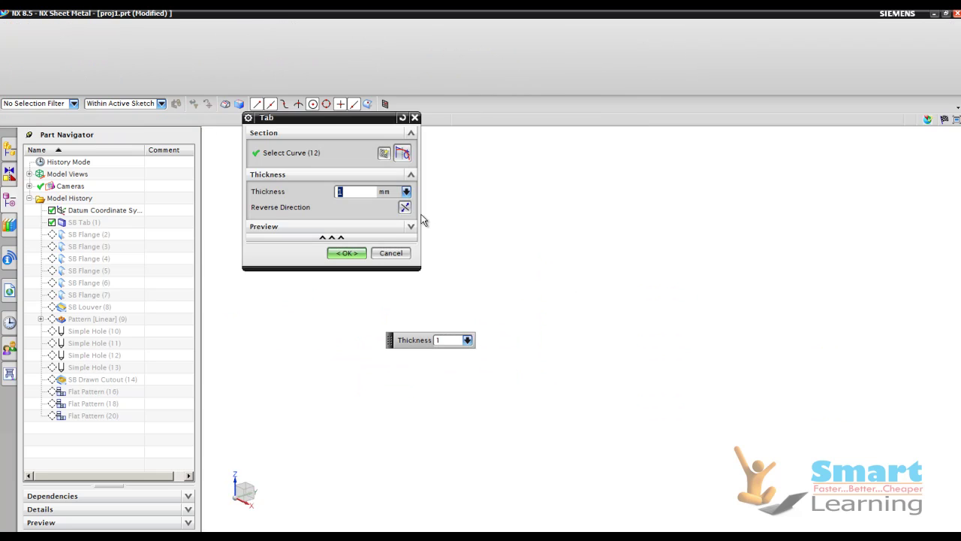
left_click(345, 254)
scroll(721, 278, "down", 2)
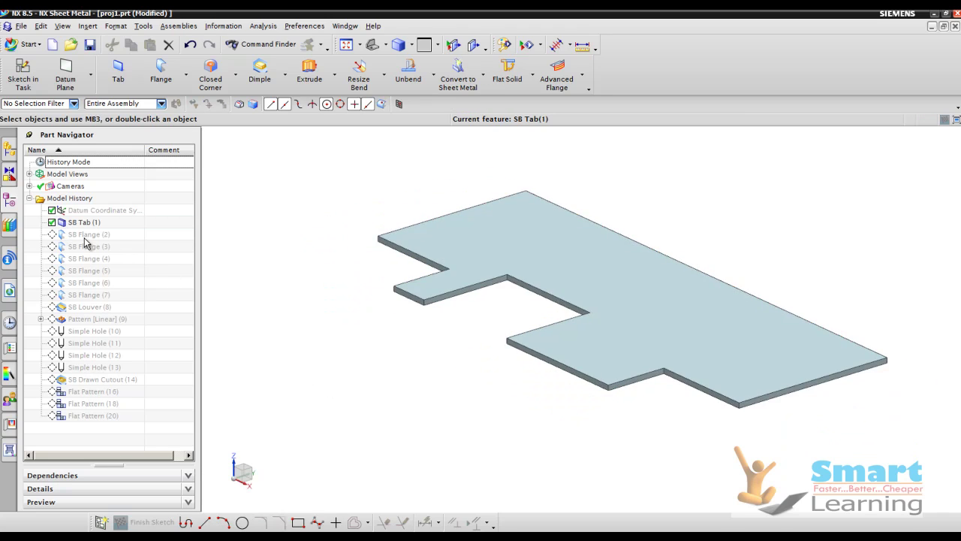
right_click(85, 239)
- Roll forward to SB Flange (2) and confirm it at 40 mm length
left_click(140, 281)
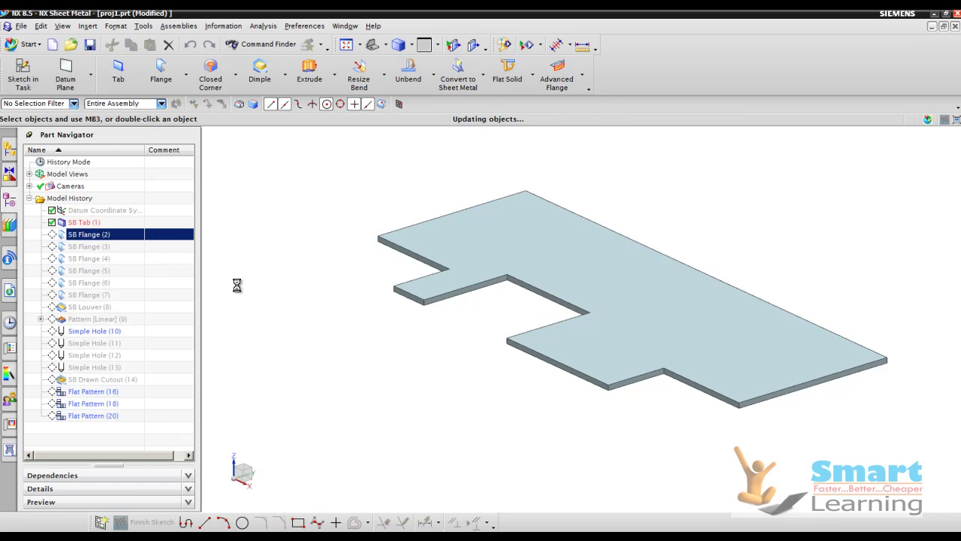
scroll(563, 323, "down", 2)
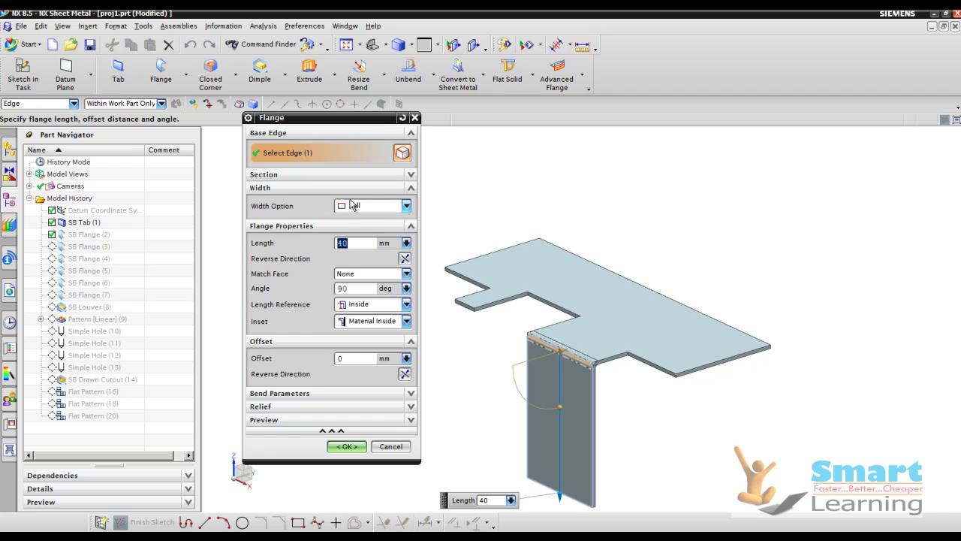
left_click(343, 447)
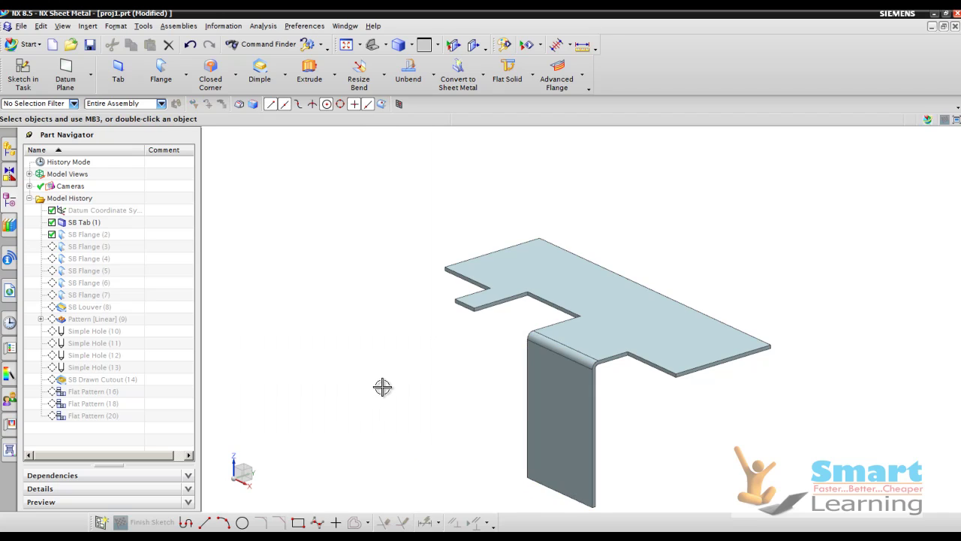
- Restore SB Flange (3) as the second, opposite 40 mm flange
right_click(81, 248)
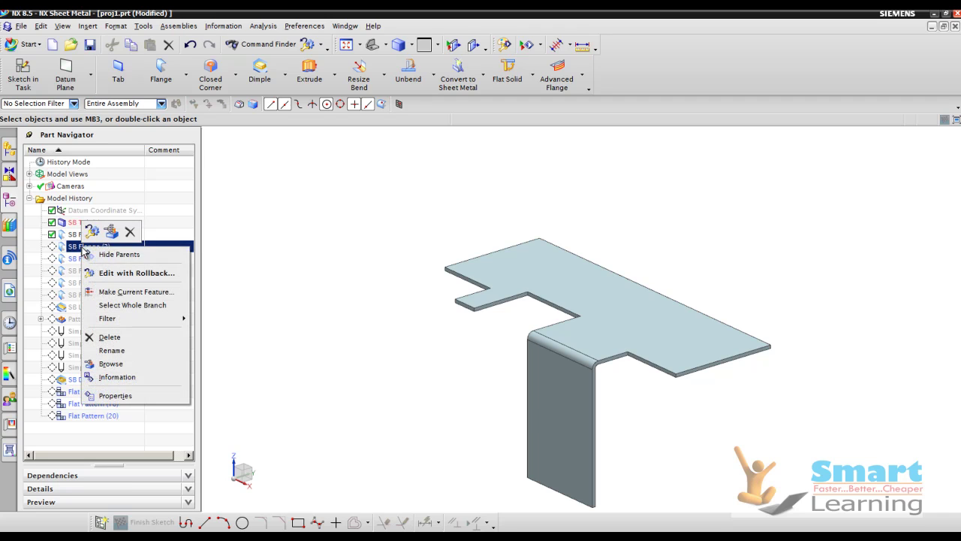
left_click(119, 293)
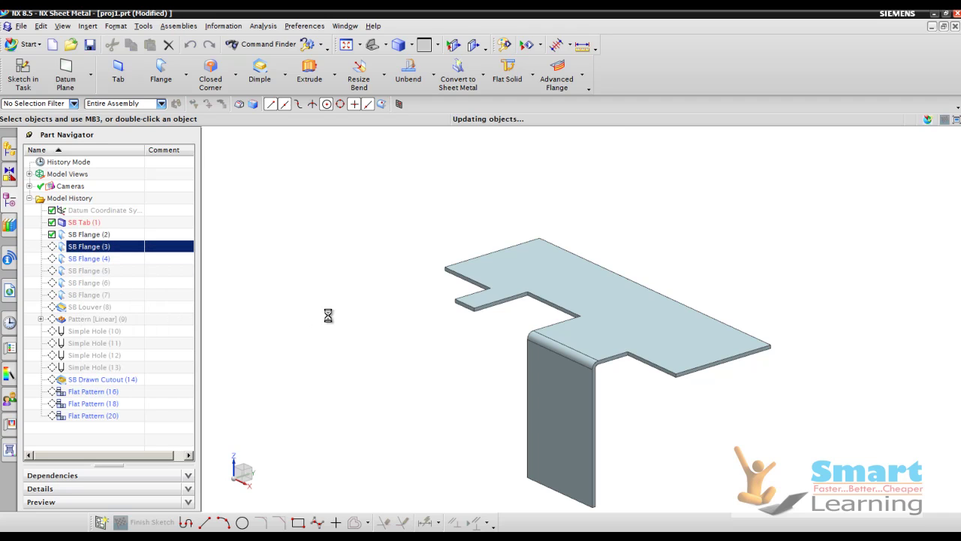
key("ctrl+z")
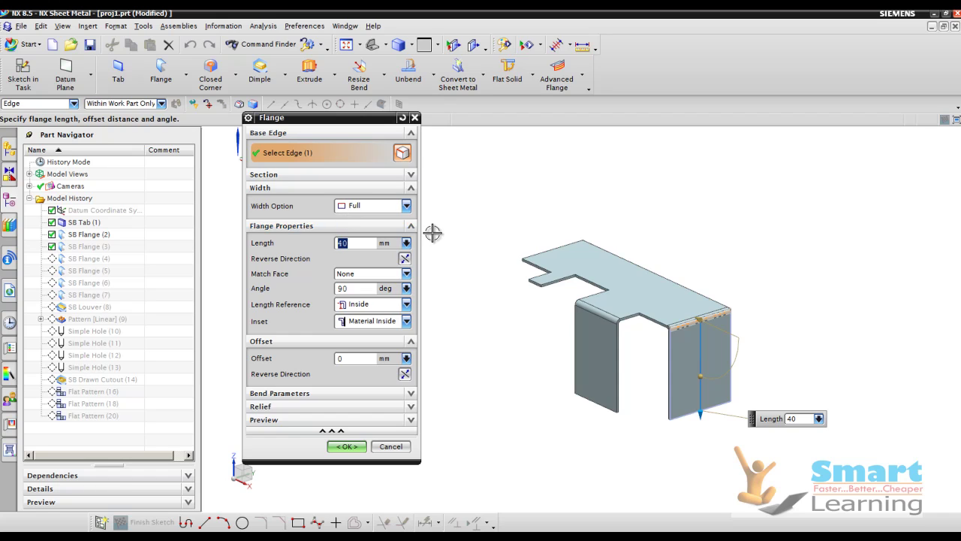
middle_click(432, 234)
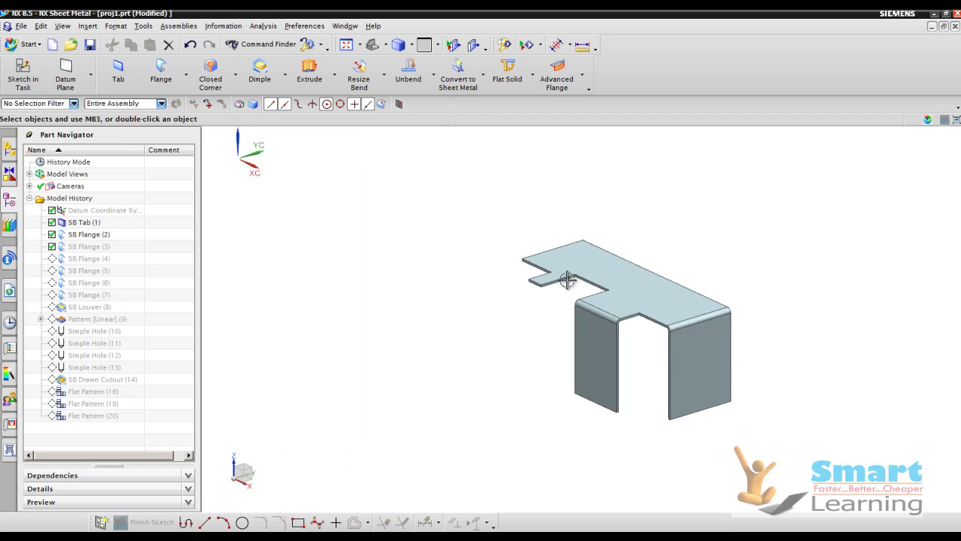
right_click(76, 264)
- Restore SB Flange (4) centred, 15 mm wide, 15 mm long, 90° with square relief
left_click(126, 306)
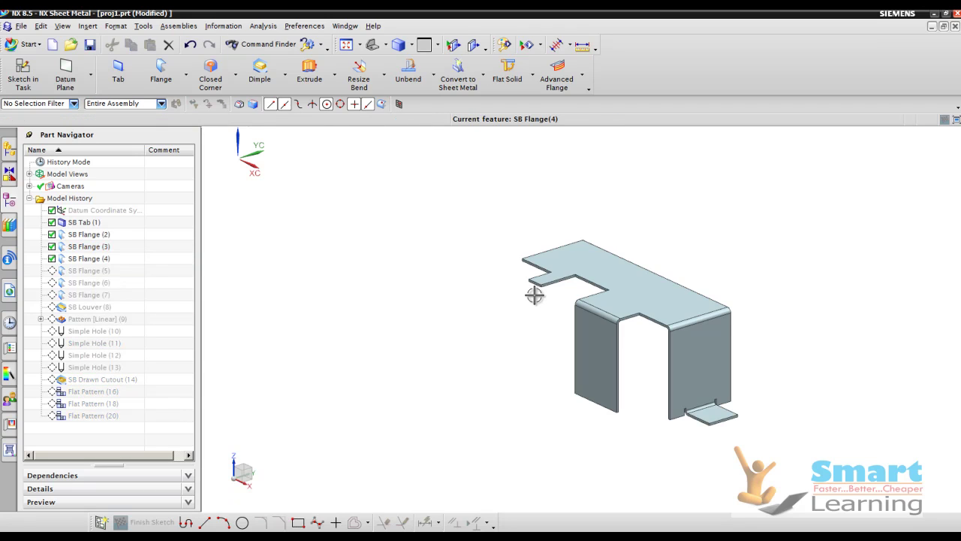
scroll(700, 408, "up", 3)
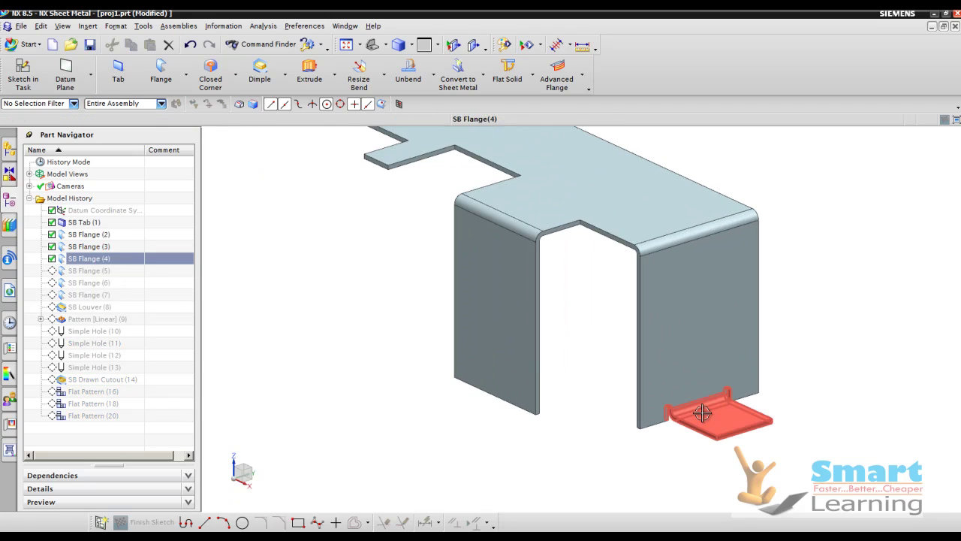
key("ctrl+z")
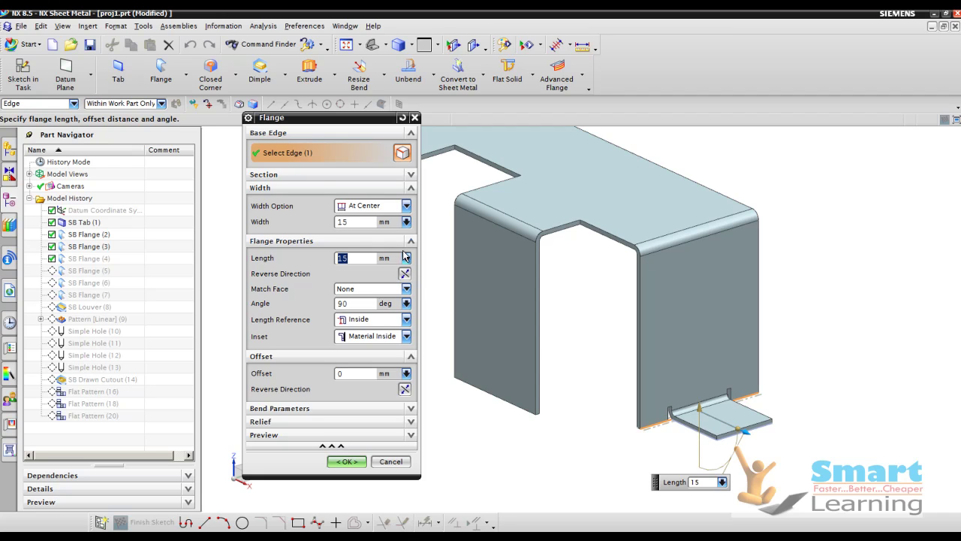
left_click(352, 222)
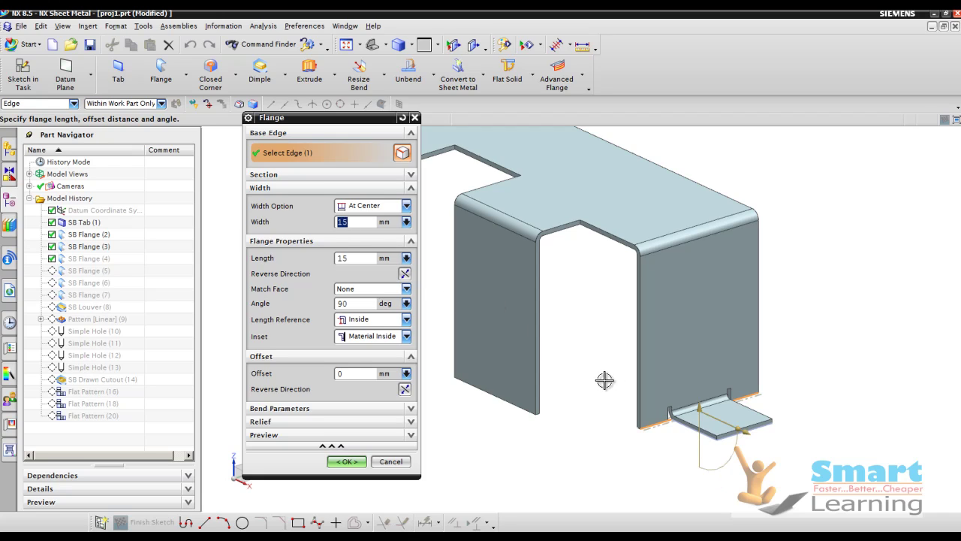
left_click(293, 421)
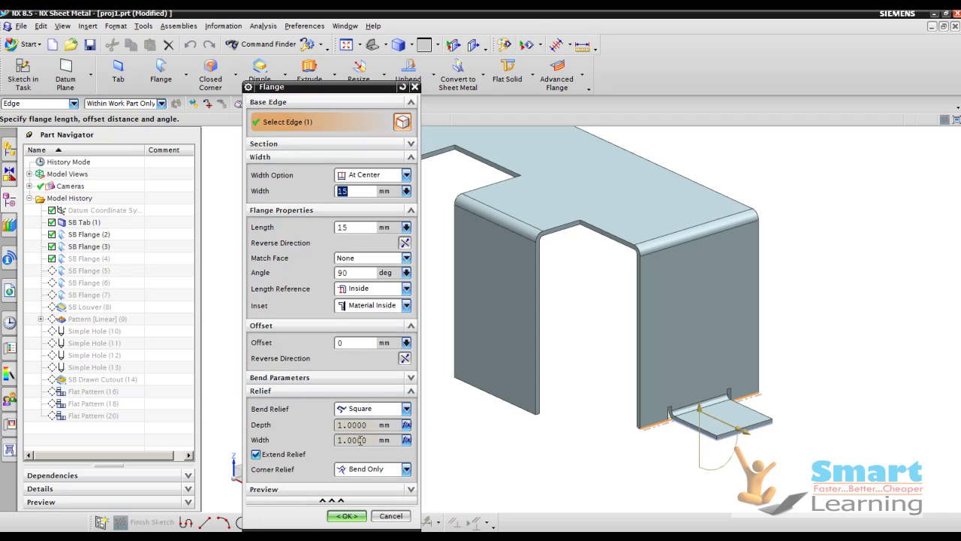
scroll(674, 411, "up", 5)
middle_click_drag(689, 403, 735, 405)
scroll(761, 375, "down", 5)
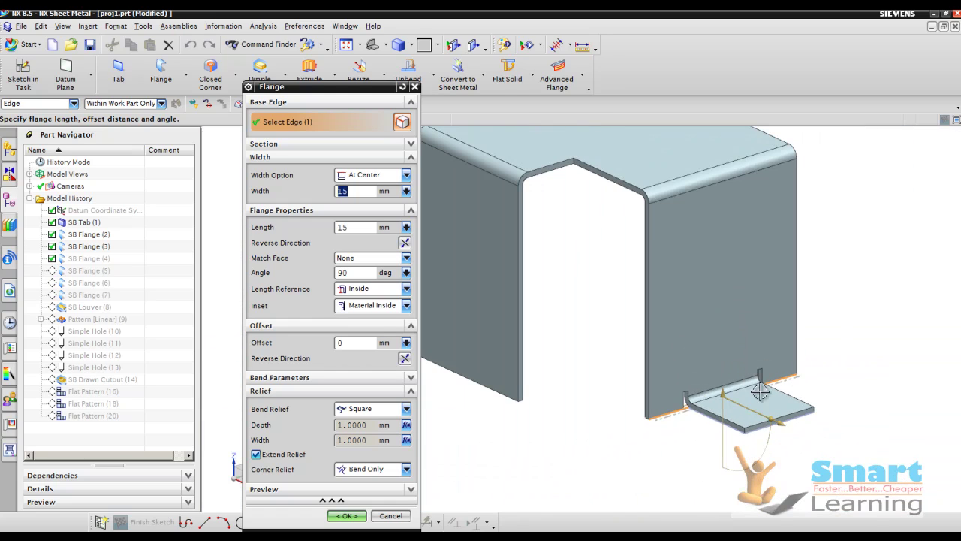
scroll(664, 422, "down", 2)
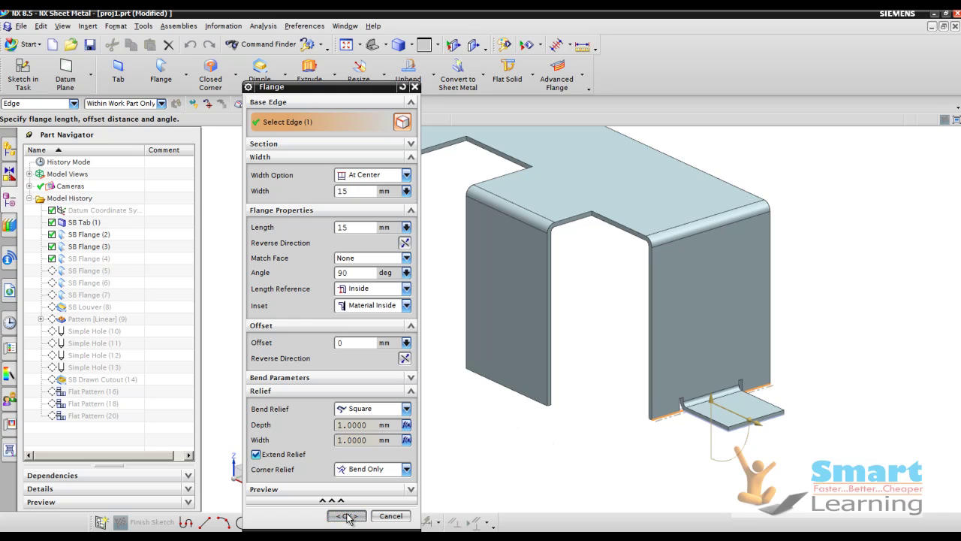
left_click(347, 516)
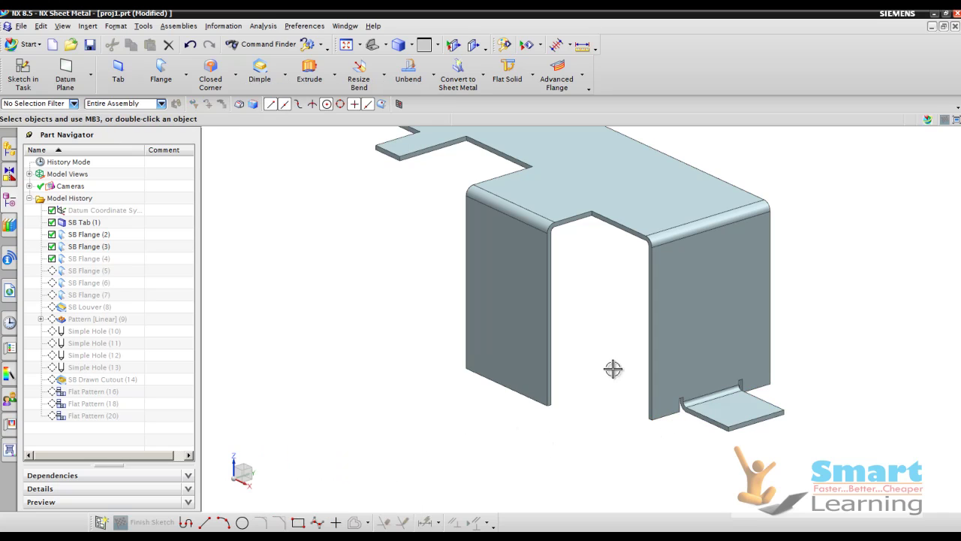
right_click(79, 276)
- Make SB Flange (5) current and confirm it at 20 mm length
left_click(110, 316)
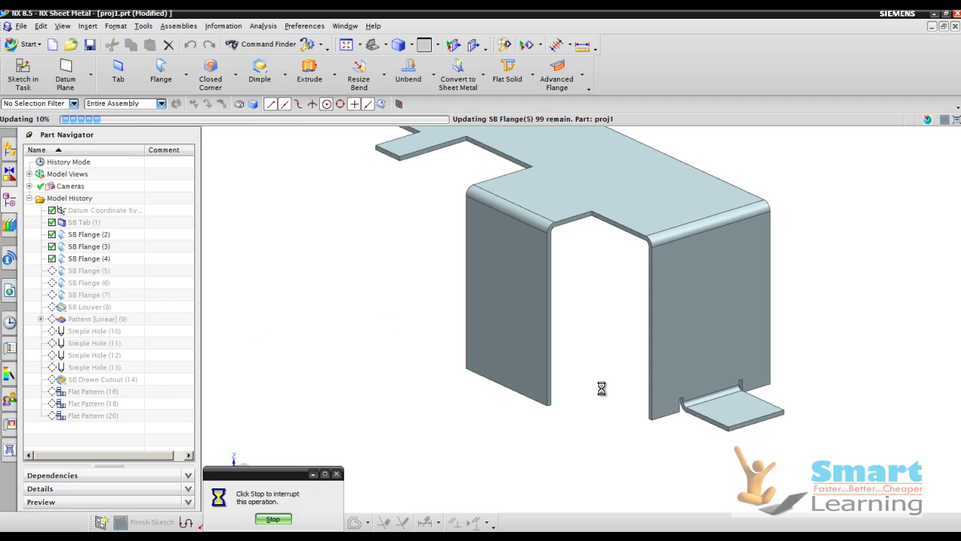
scroll(468, 284, "up", 3)
double_click(467, 284)
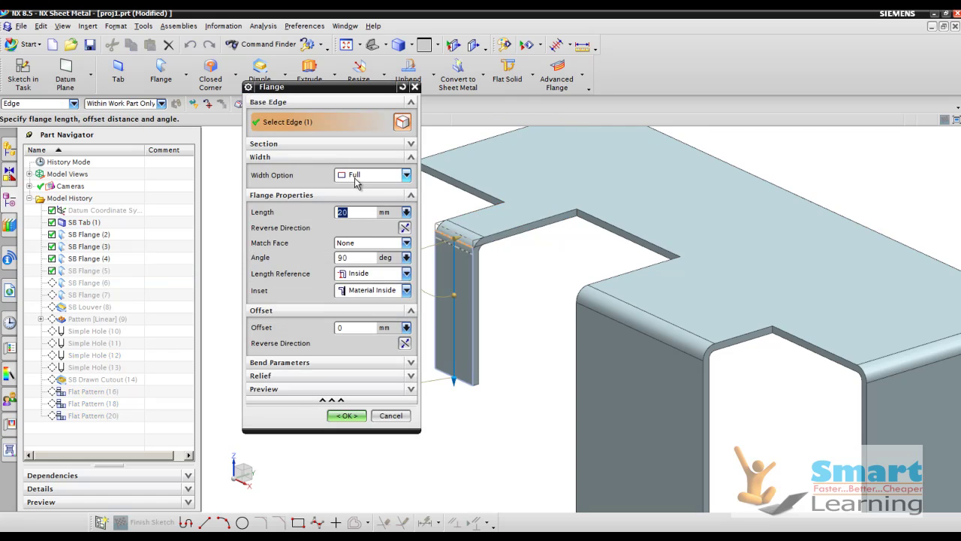
left_click(347, 416)
scroll(340, 329, "down", 3)
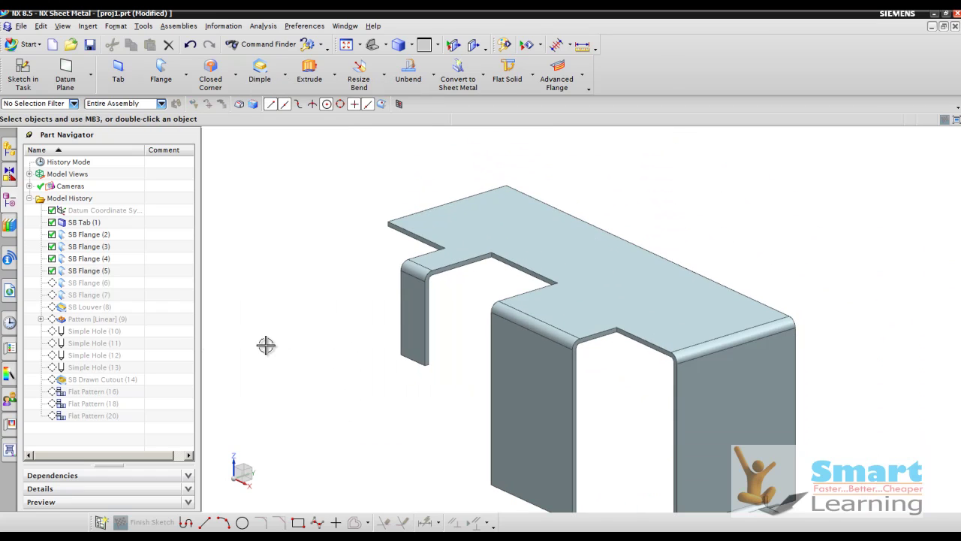
- Make SB Flange (6) current and confirm it at 40 mm length
right_click(91, 284)
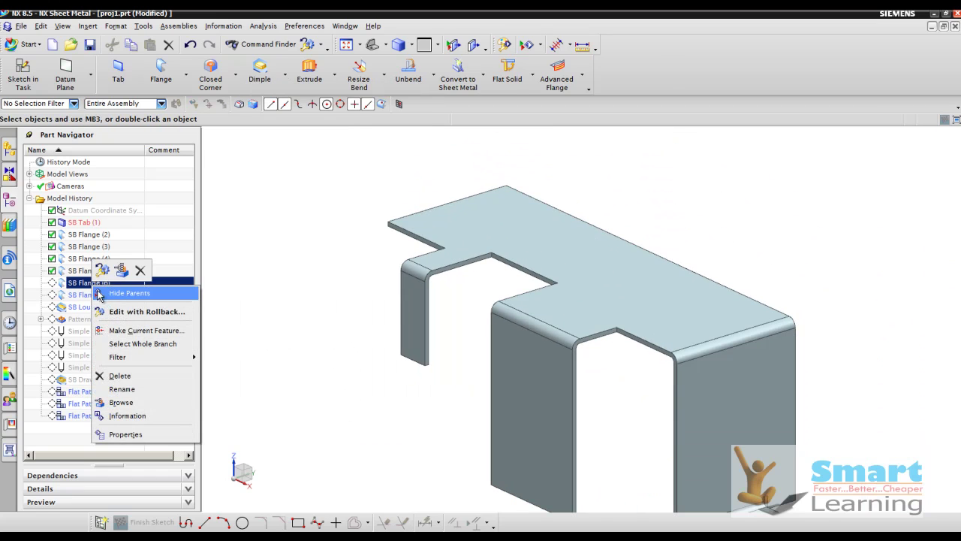
left_click(142, 331)
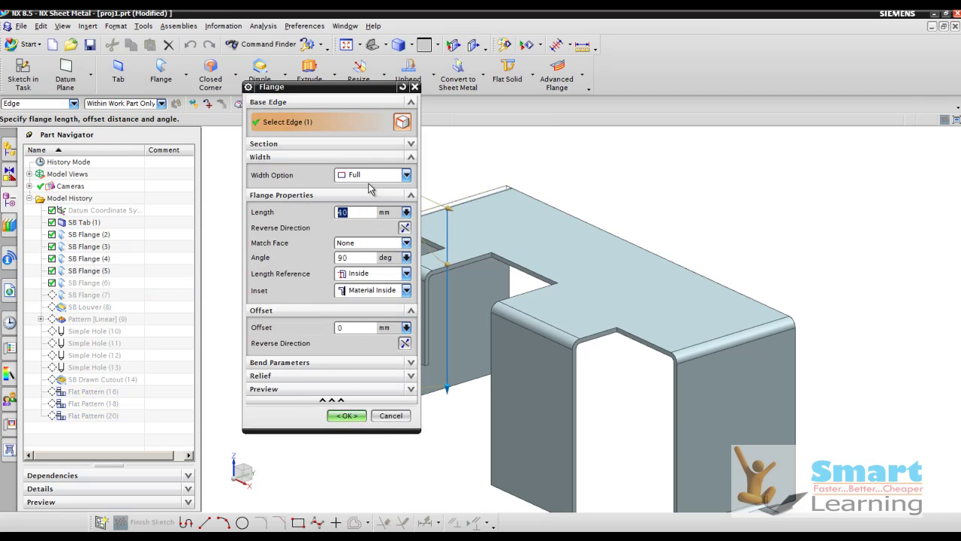
left_click(347, 415)
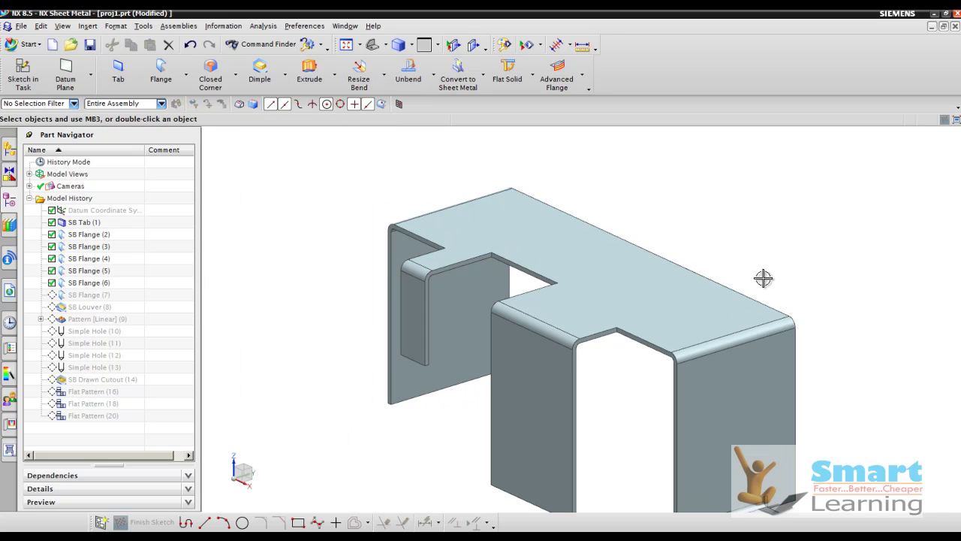
- Make SB Flange (7) current and confirm its full-width 20 mm, 90° foot
right_click(86, 295)
left_click(127, 342)
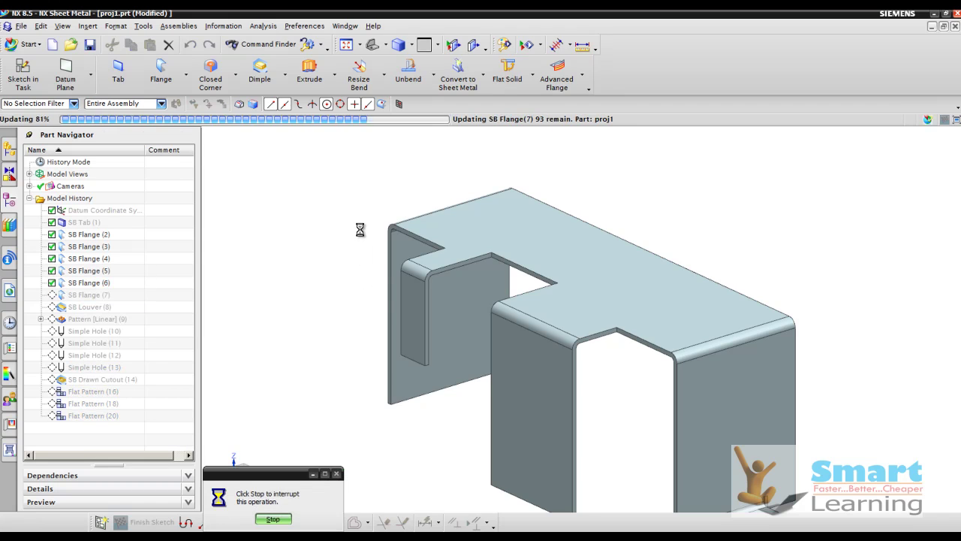
double_click(369, 379)
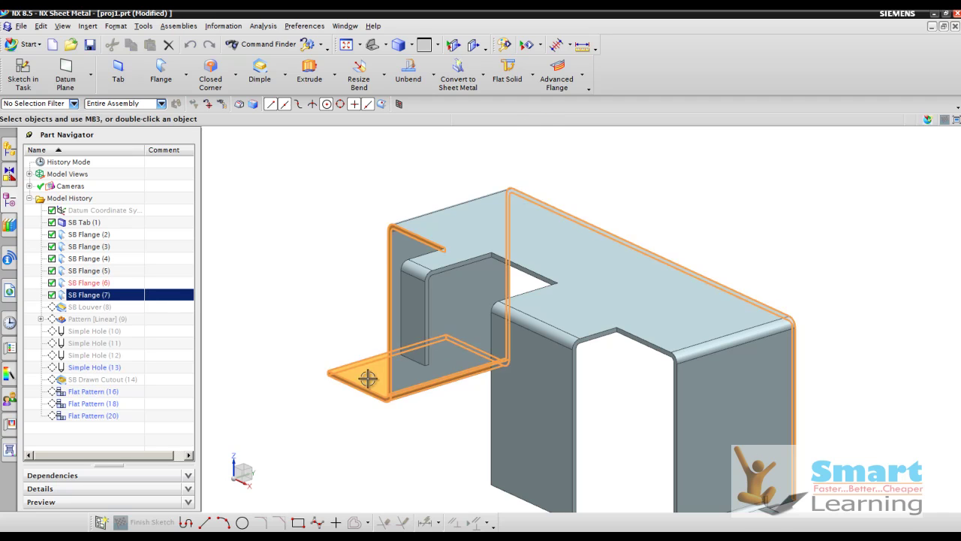
scroll(498, 195, "down", 2)
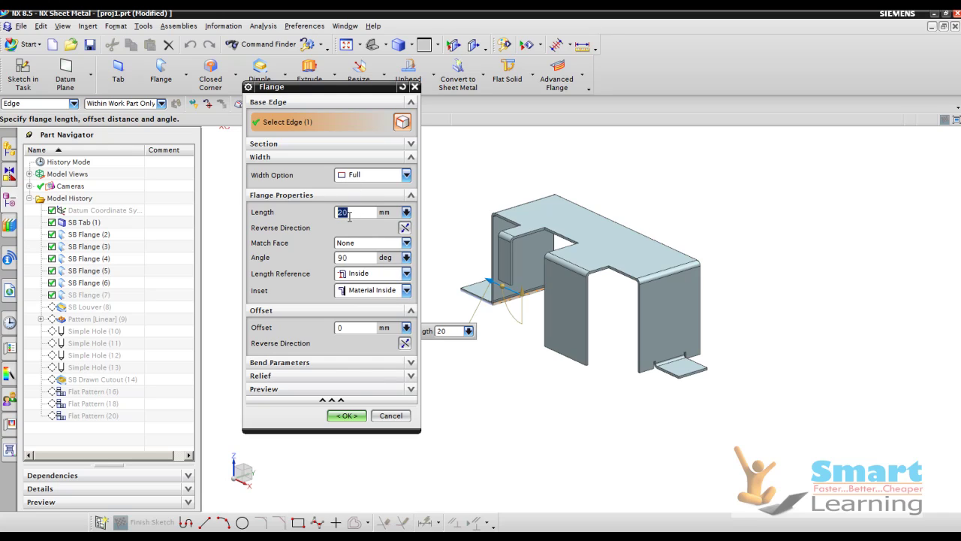
left_click(343, 416)
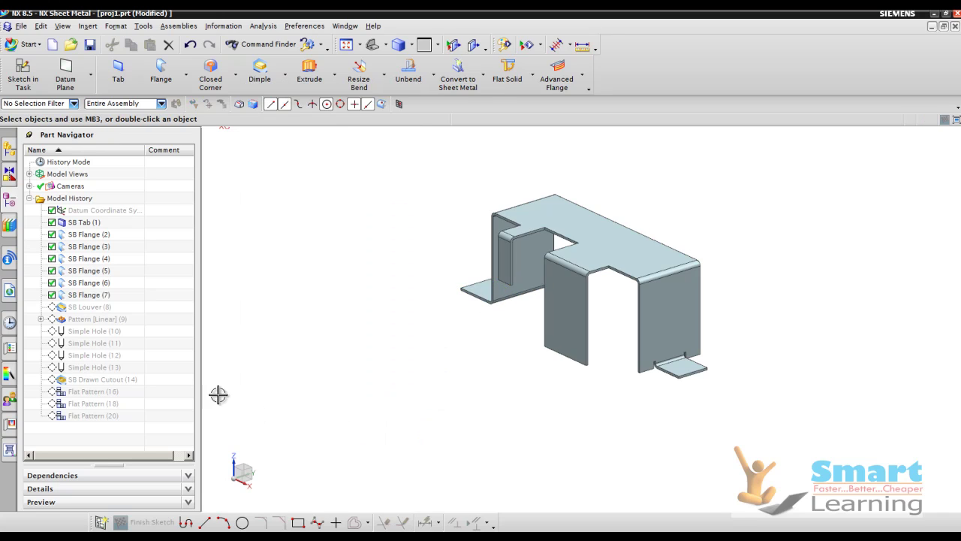
right_click(82, 310)
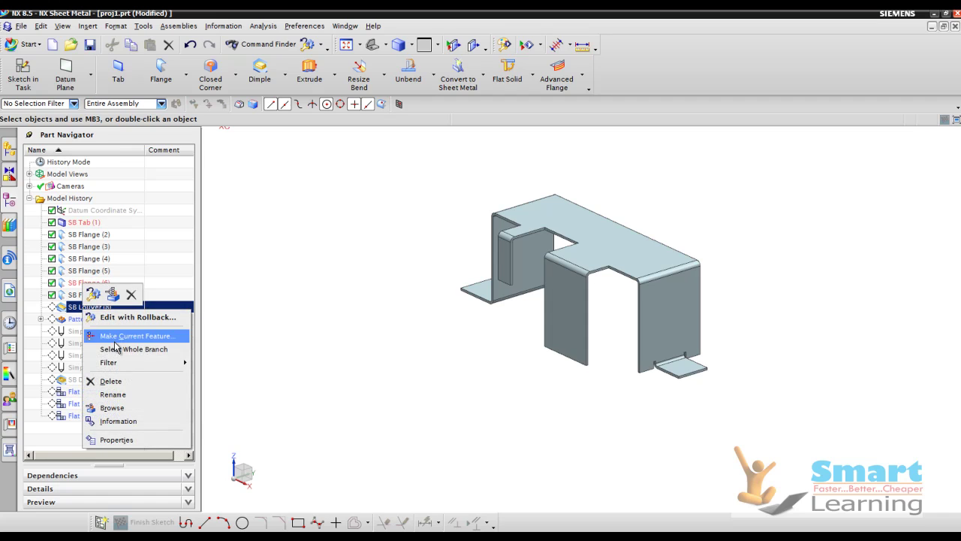
- Make SB Louver (8) current and check its 12.5 and 18.0 cut-line sketch dimensions
left_click(124, 337)
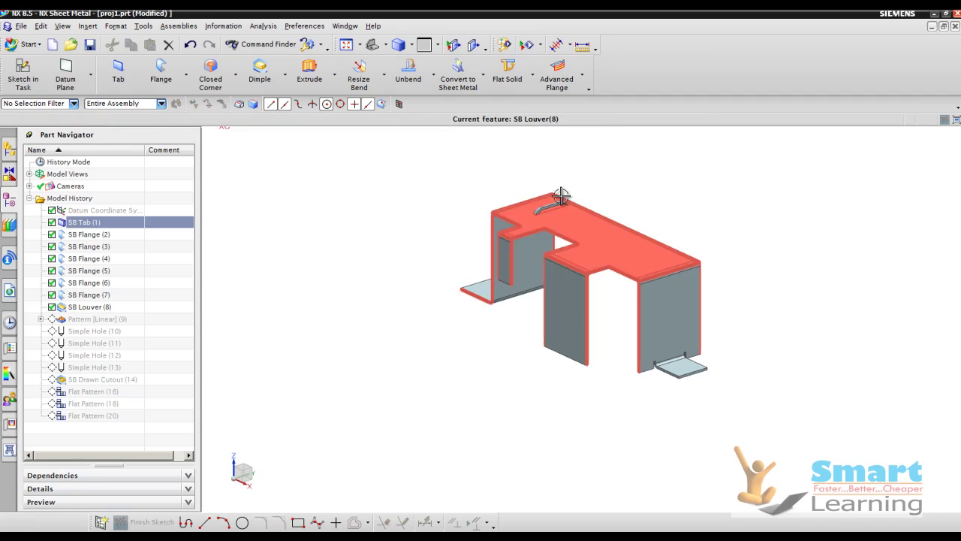
scroll(544, 206, "up", 5)
double_click(535, 228)
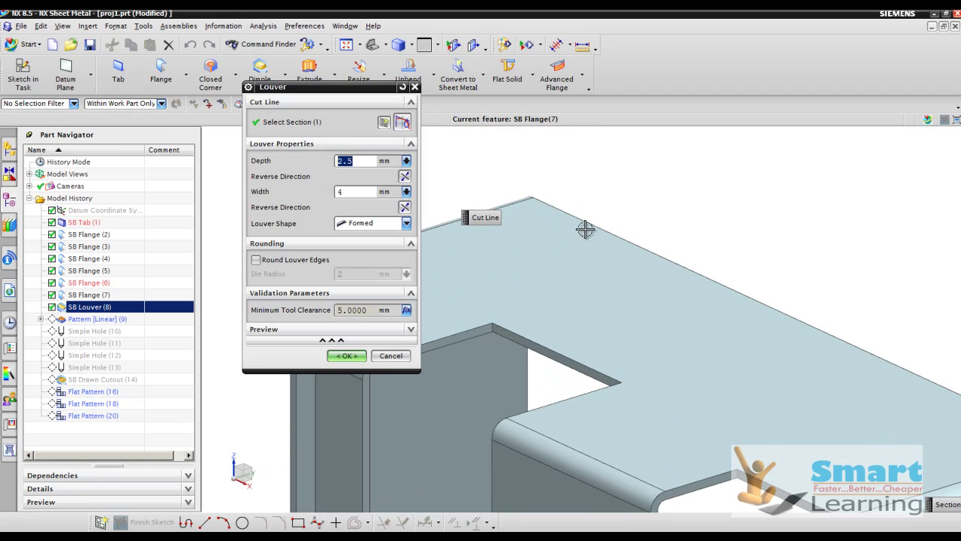
scroll(546, 199, "down", 5)
middle_click_drag(546, 199, 550, 226)
scroll(526, 218, "down", 2)
scroll(526, 206, "up", 5)
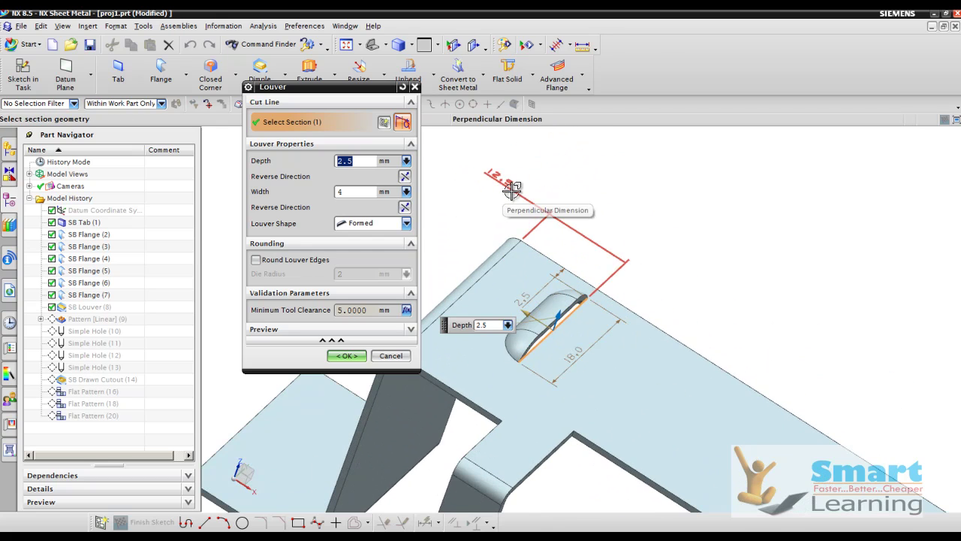
left_click(512, 190)
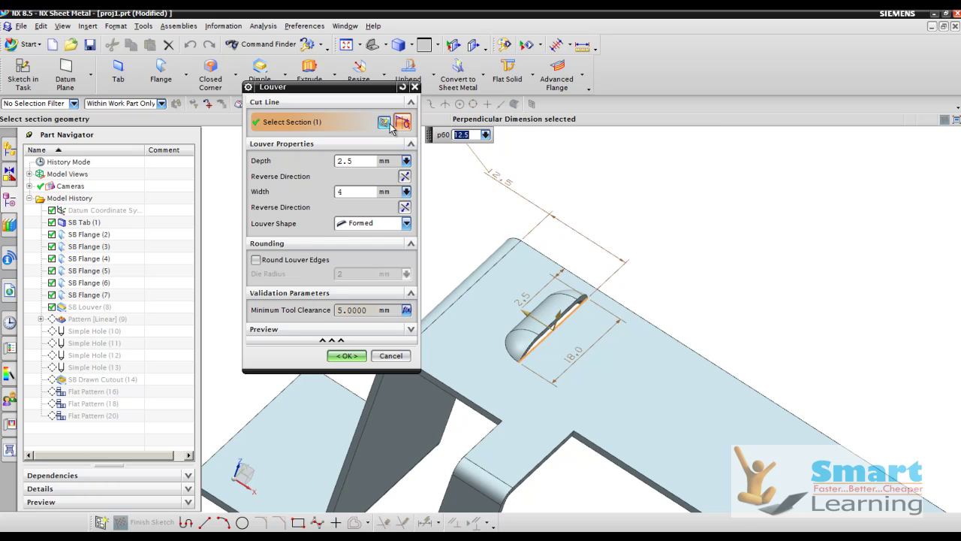
double_click(481, 207)
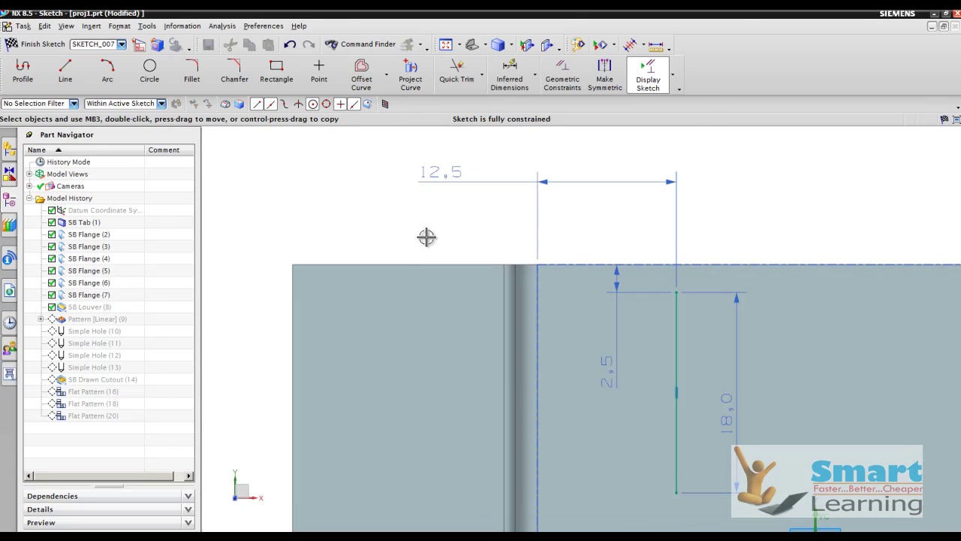
left_click(443, 188)
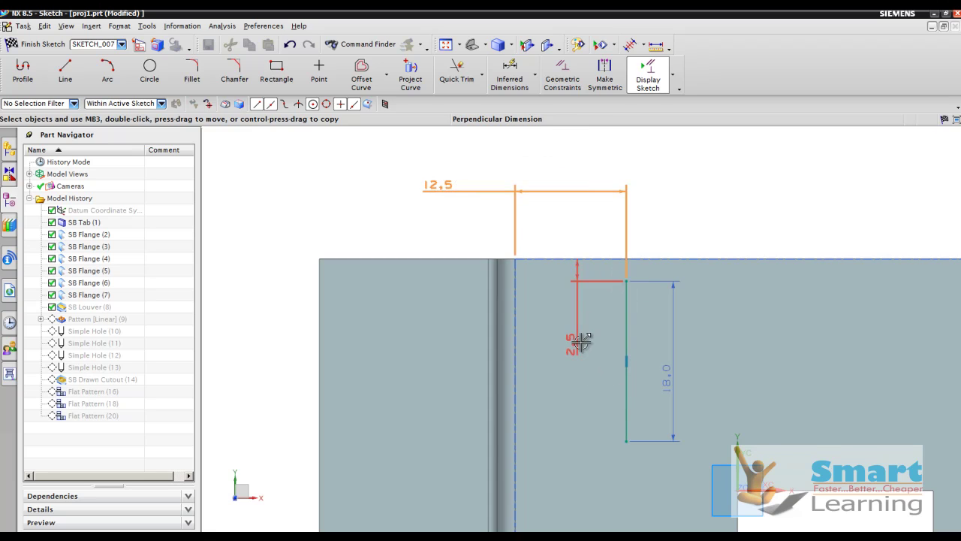
left_click(672, 387)
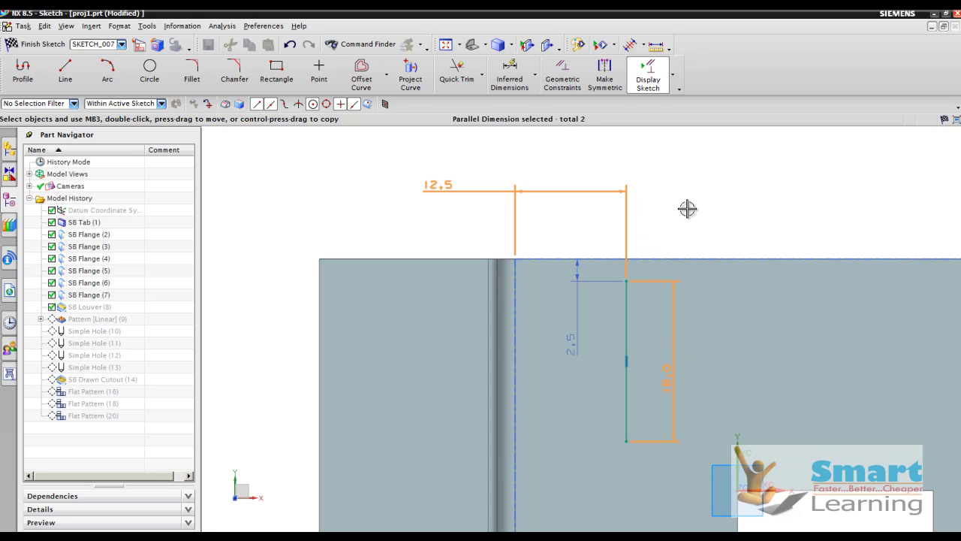
key("Escape")
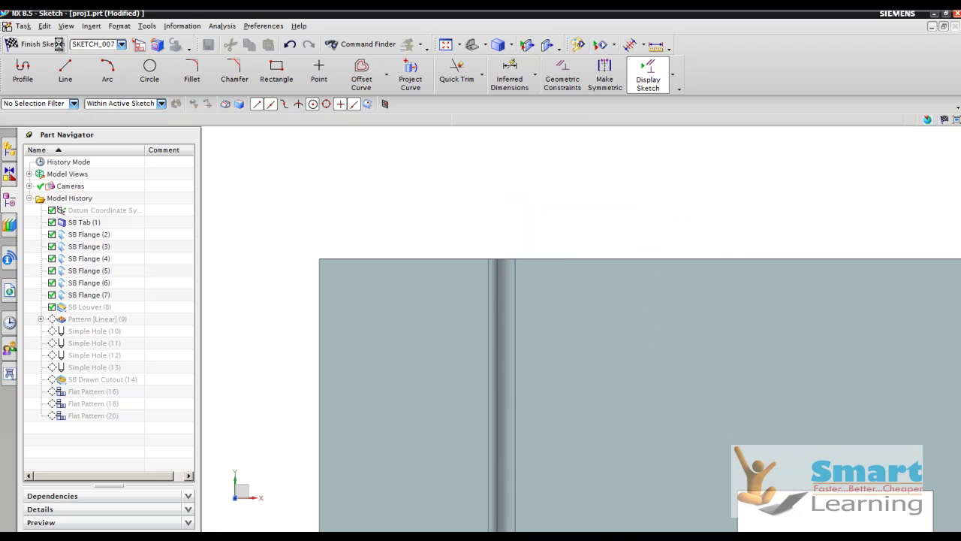
- Finish the sketch and accept the louver at 2.5 mm depth and 4 mm width
left_click(54, 41)
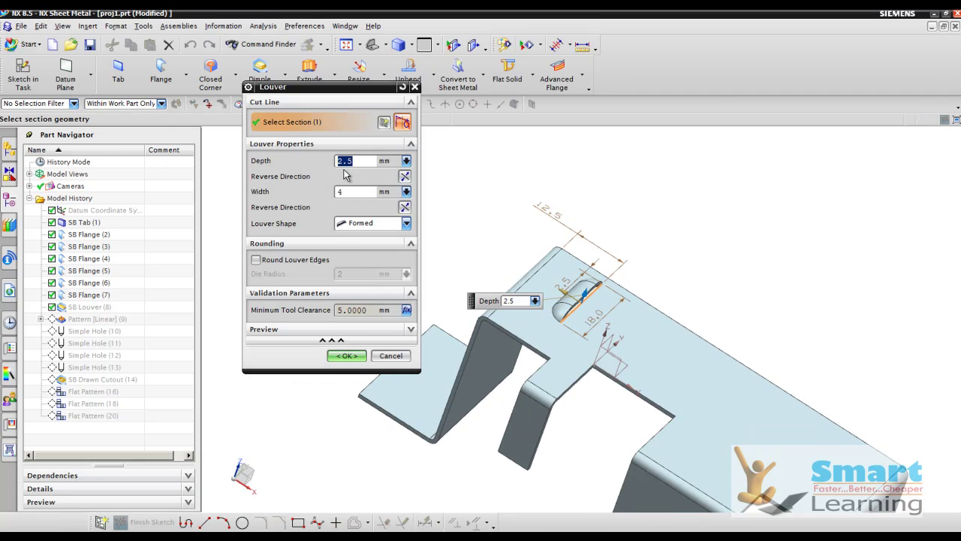
scroll(556, 300, "up", 3)
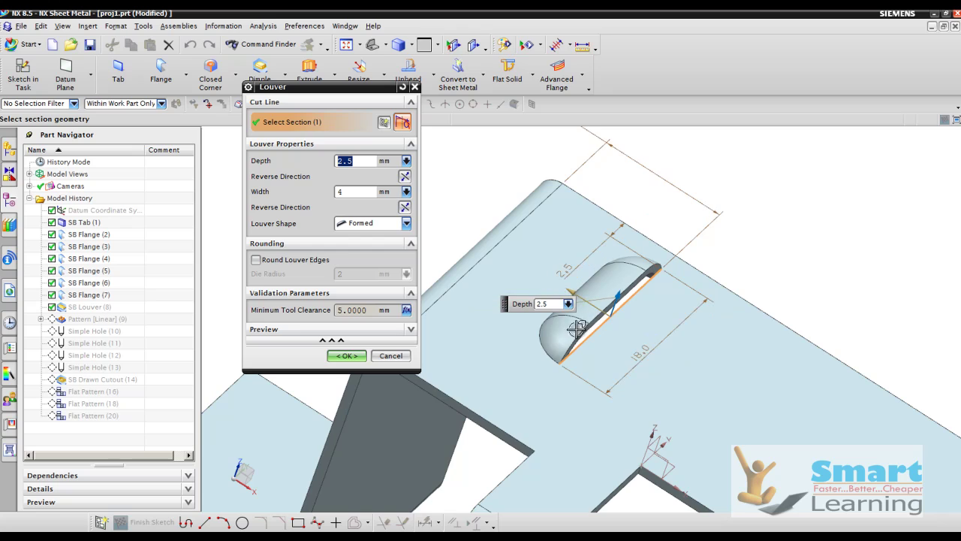
left_click(356, 193)
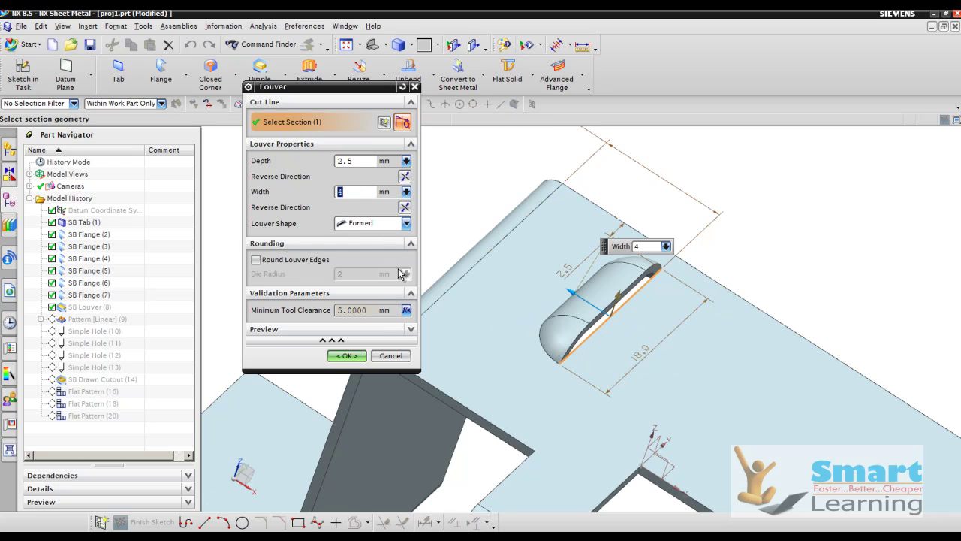
left_click(346, 355)
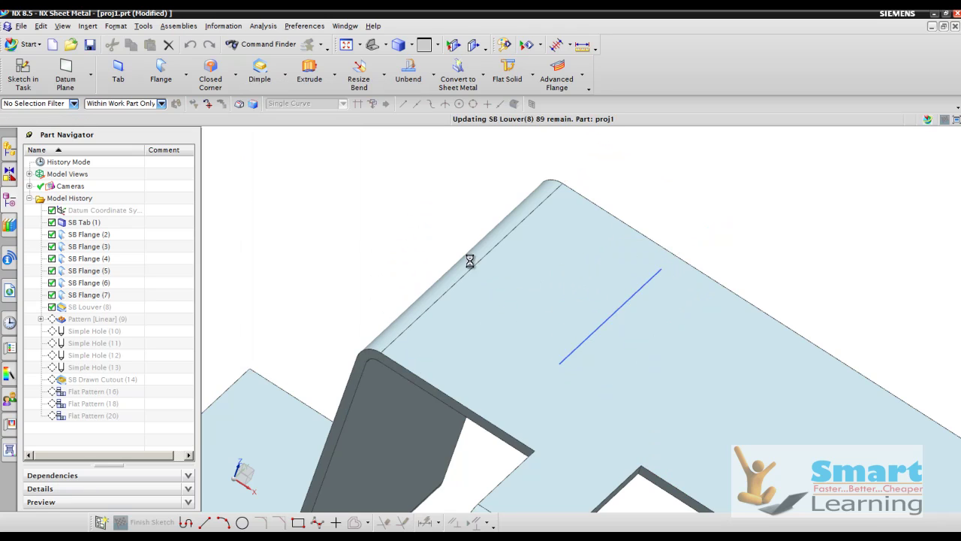
scroll(451, 247, "down", 3)
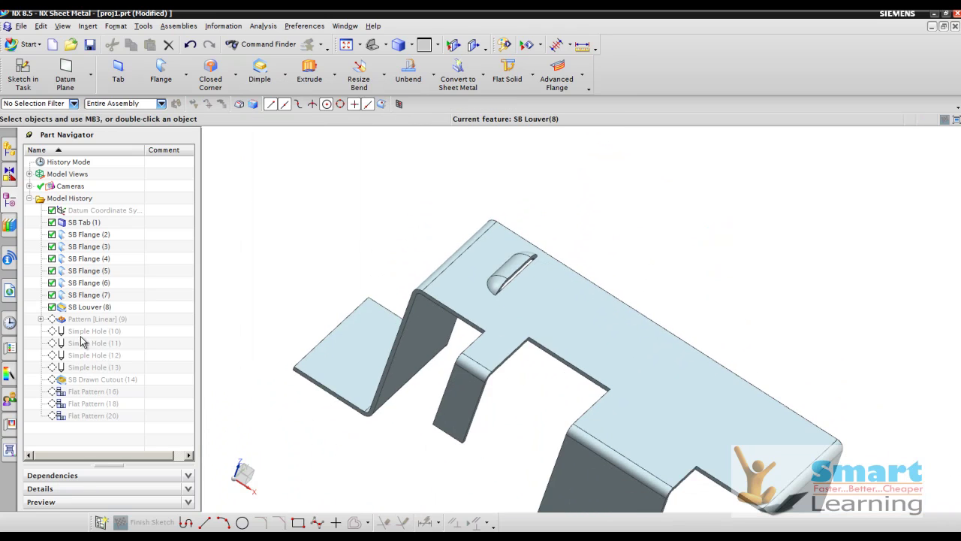
- Make Pattern [Linear] (9) current and dismiss the update failure report
right_click(58, 321)
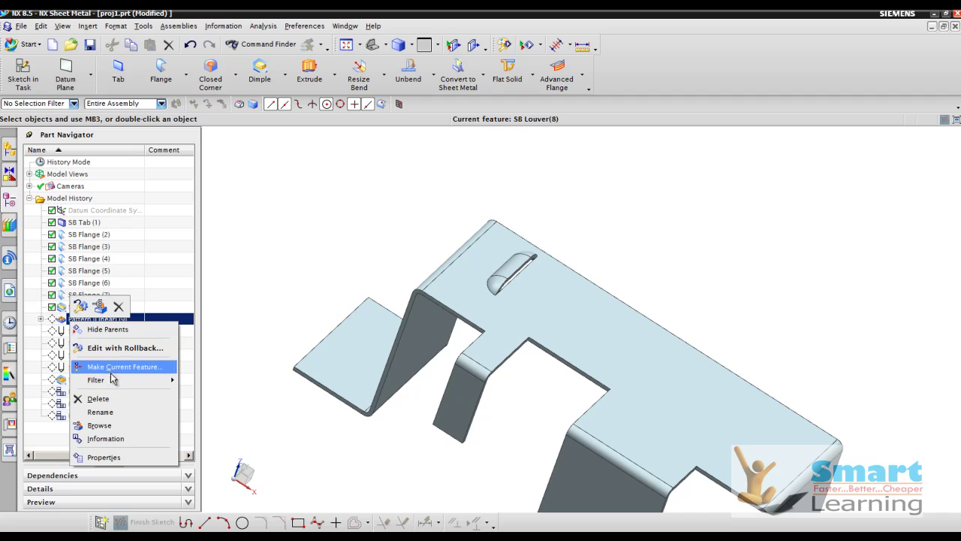
left_click(169, 367)
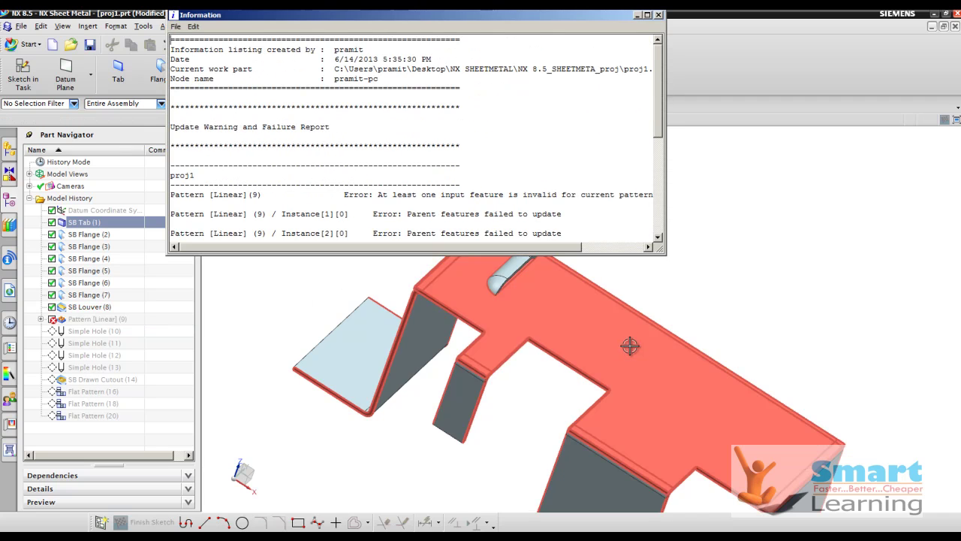
left_click(658, 14)
- Roll the model forward to Flat Pattern (20)
mouse_move(300, 297)
middle_mouse_down()
mouse_move(307, 275)
mouse_move(316, 287)
middle_mouse_up()
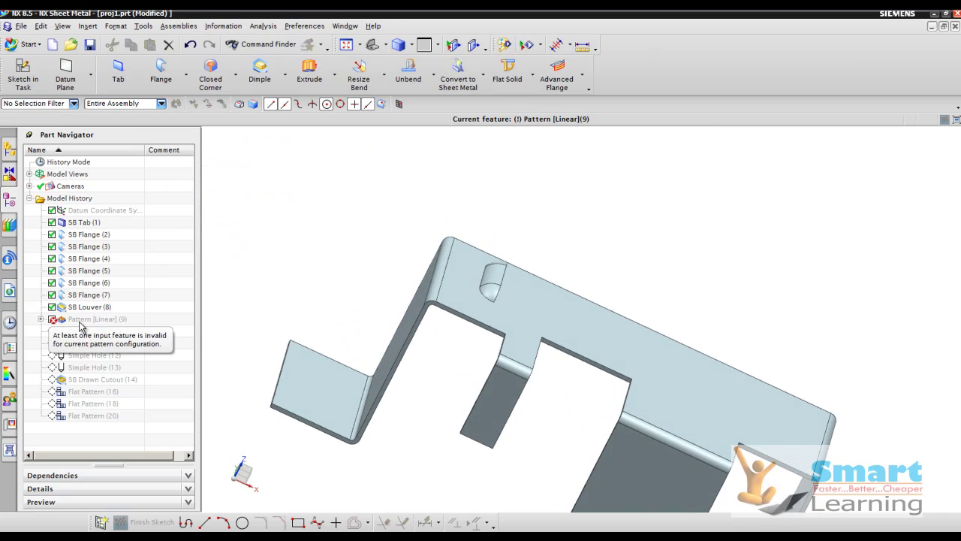
right_click(88, 416)
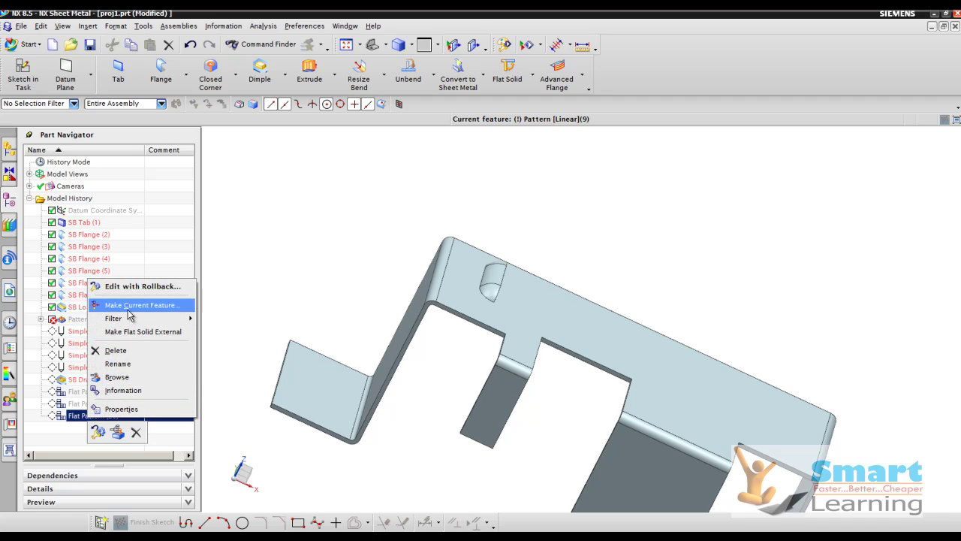
left_click(129, 306)
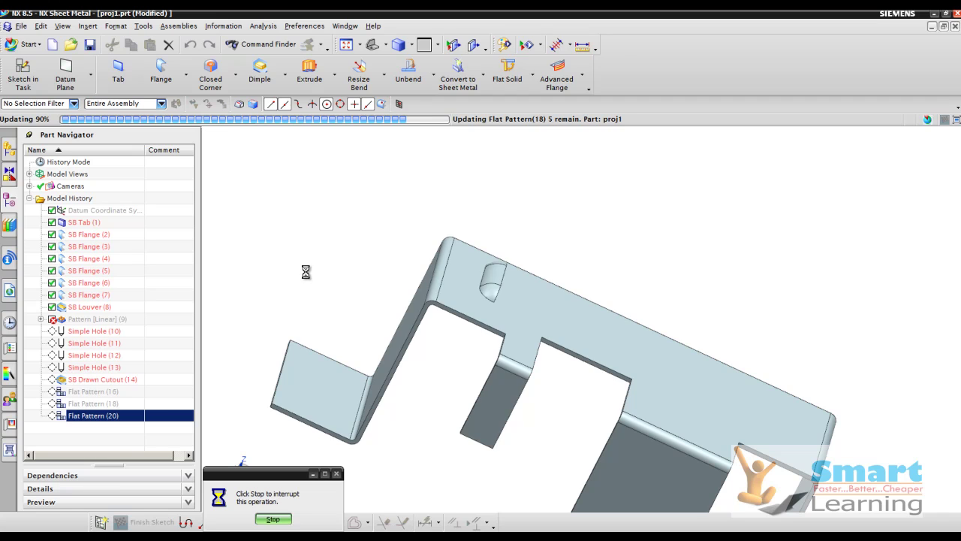
- Start editing the parameters of Pattern [Linear] (9)
right_click(80, 322)
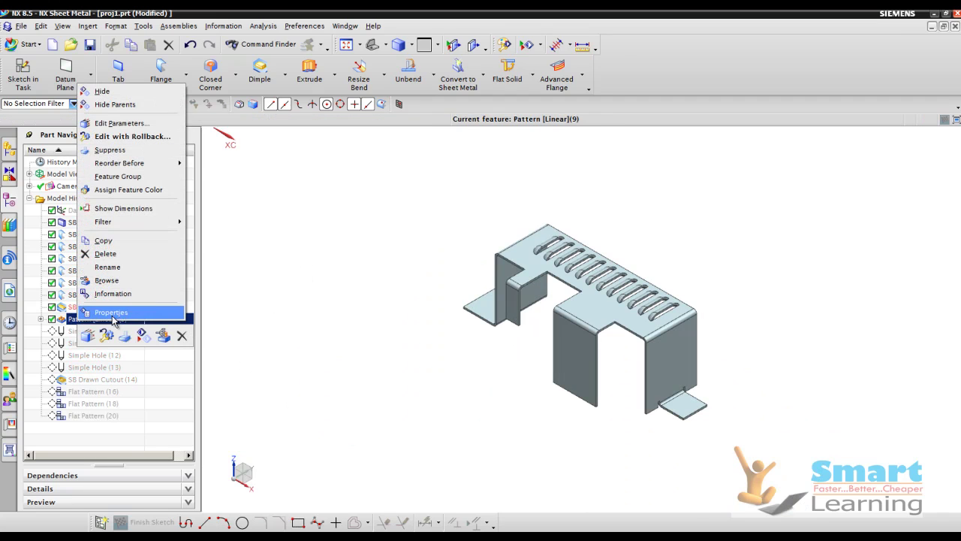
left_click(290, 262)
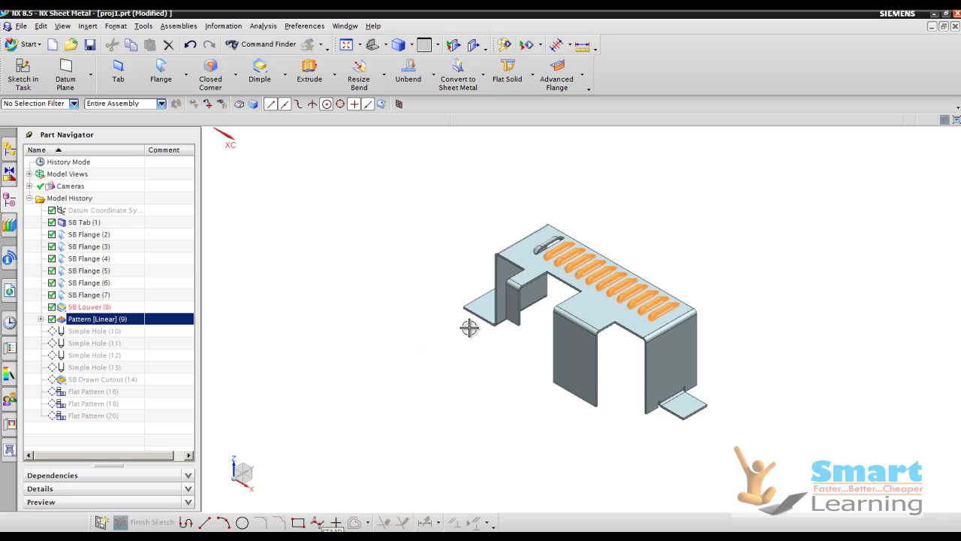
right_click(90, 329)
key("Escape")
right_click(88, 321)
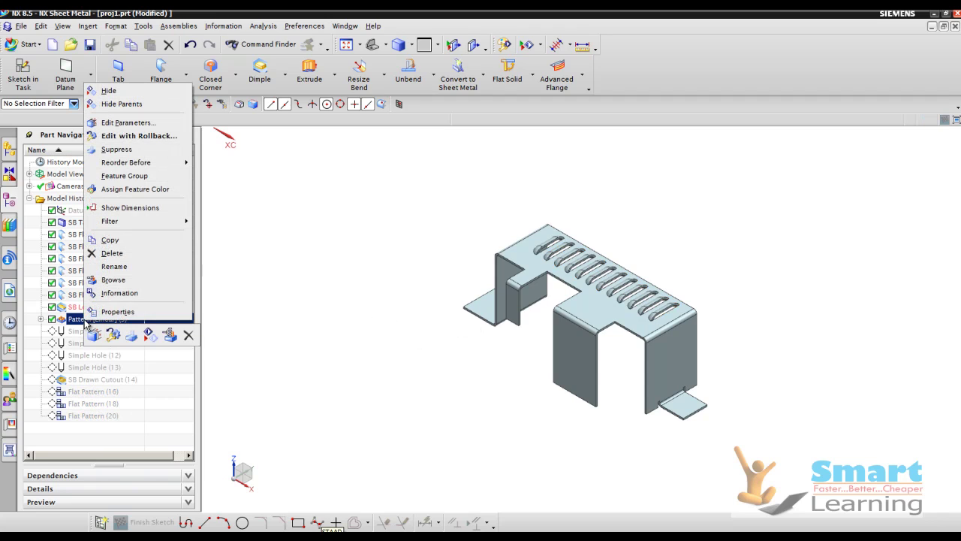
left_click(128, 123)
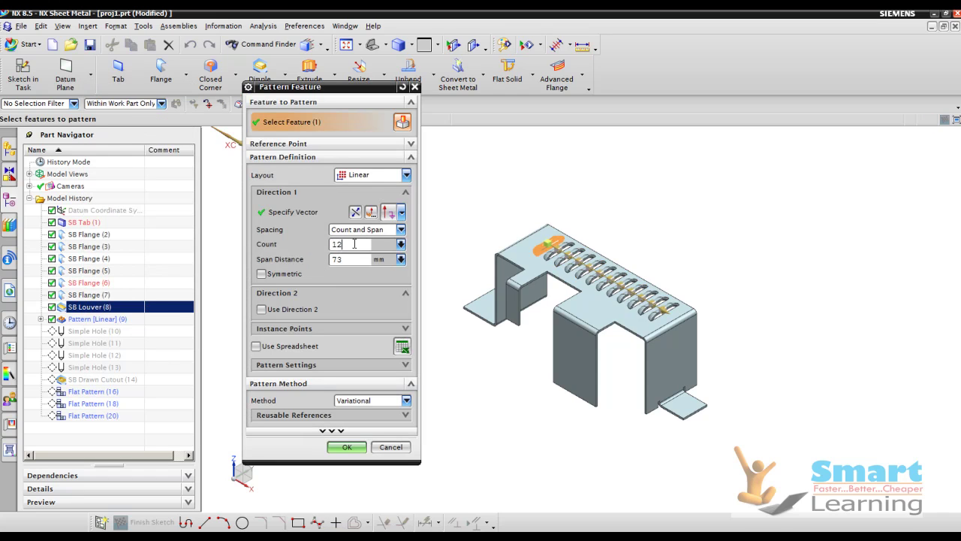
- Keep 12 instances with Count and Span spacing over 73 mm and accept the pattern
left_click(345, 259)
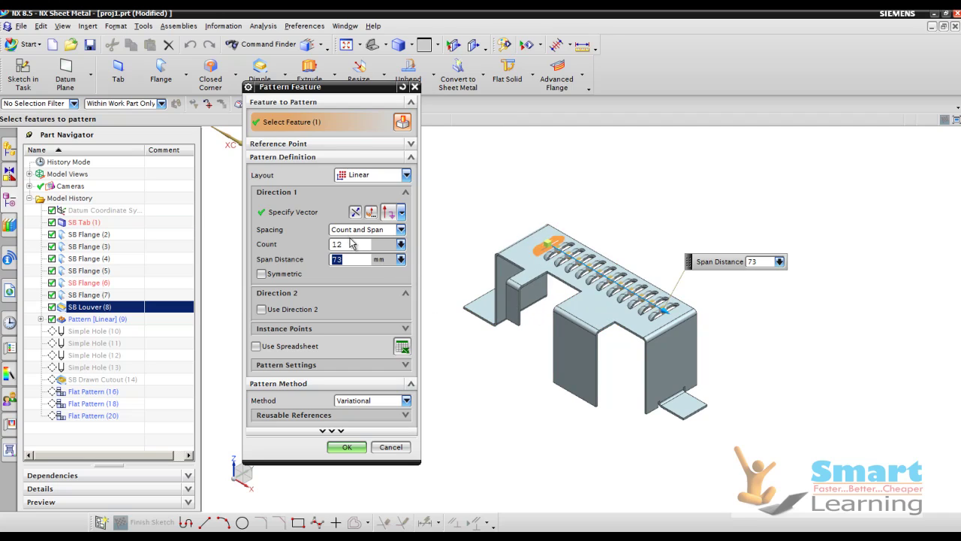
left_click(346, 237)
left_click(348, 241)
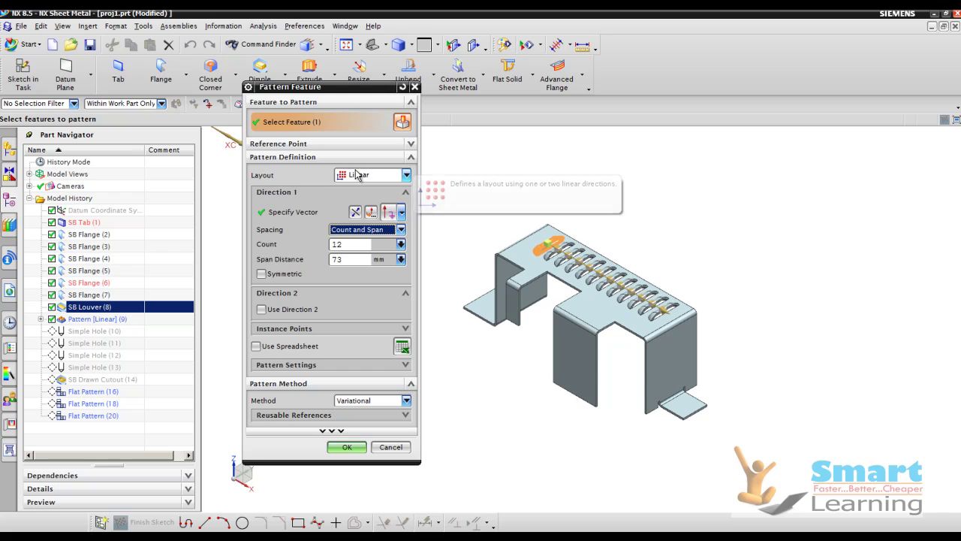
left_click(281, 213)
scroll(523, 254, "up", 3)
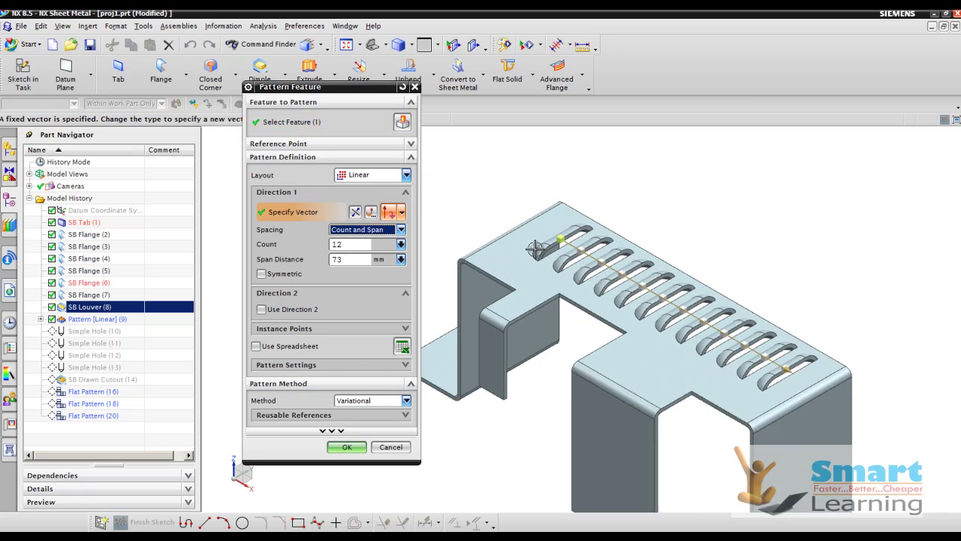
scroll(662, 327, "down", 2)
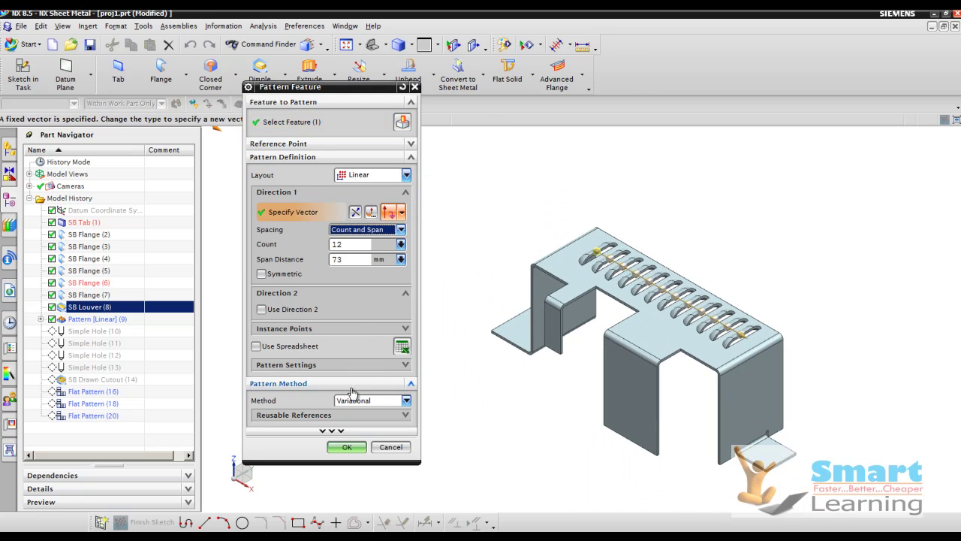
left_click(349, 447)
scroll(330, 328, "down", 2)
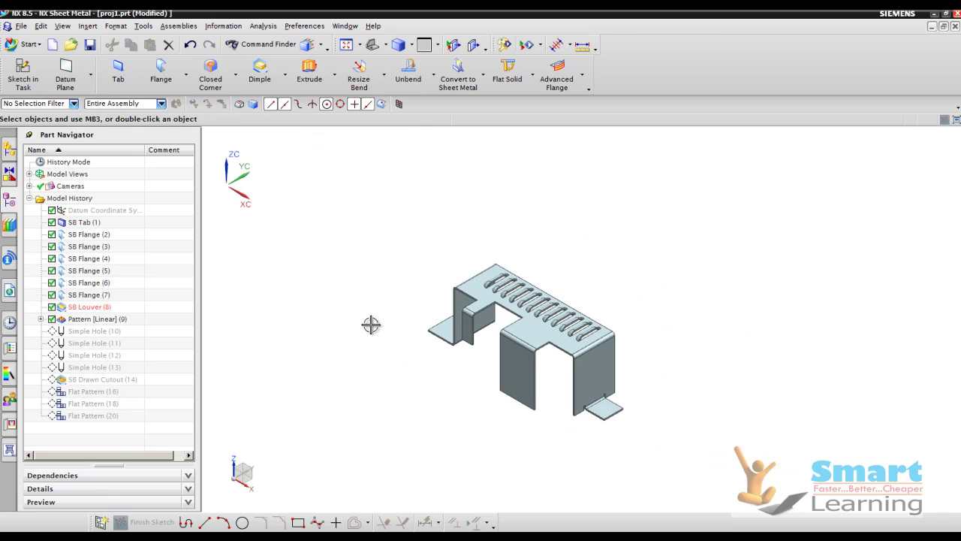
scroll(489, 295, "up", 3)
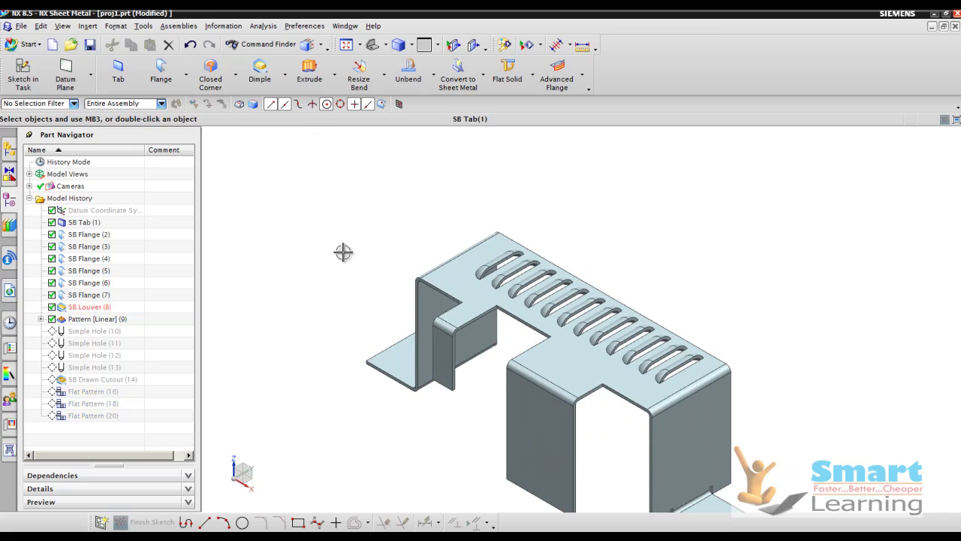
- Make Simple Hole (10) current to show the two front-wall holes, then edit it
left_click(88, 26)
mouse_move(188, 310)
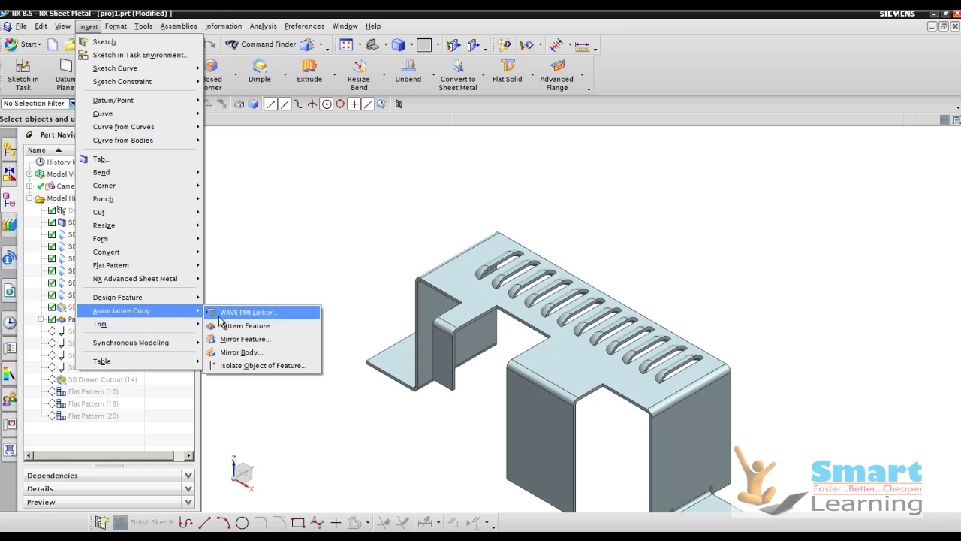
left_click(356, 239)
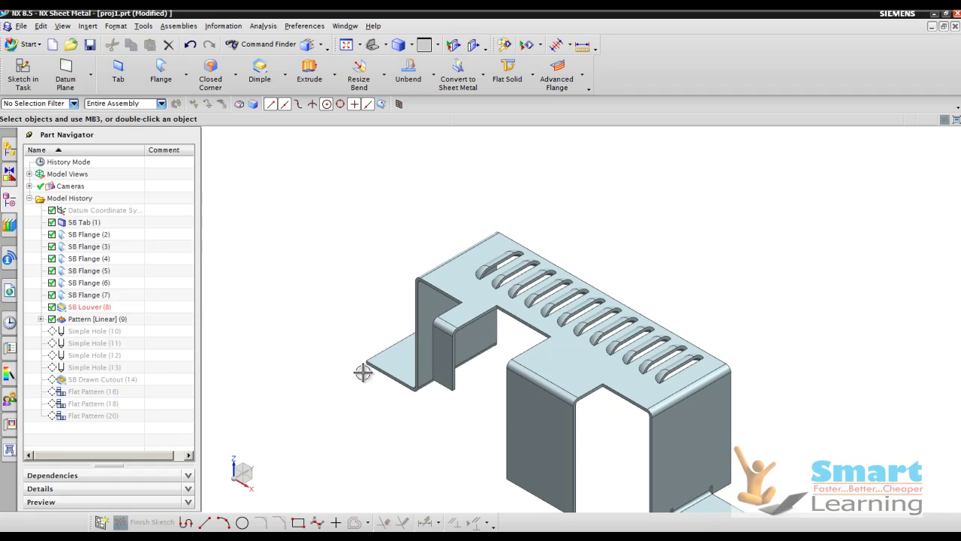
right_click(112, 334)
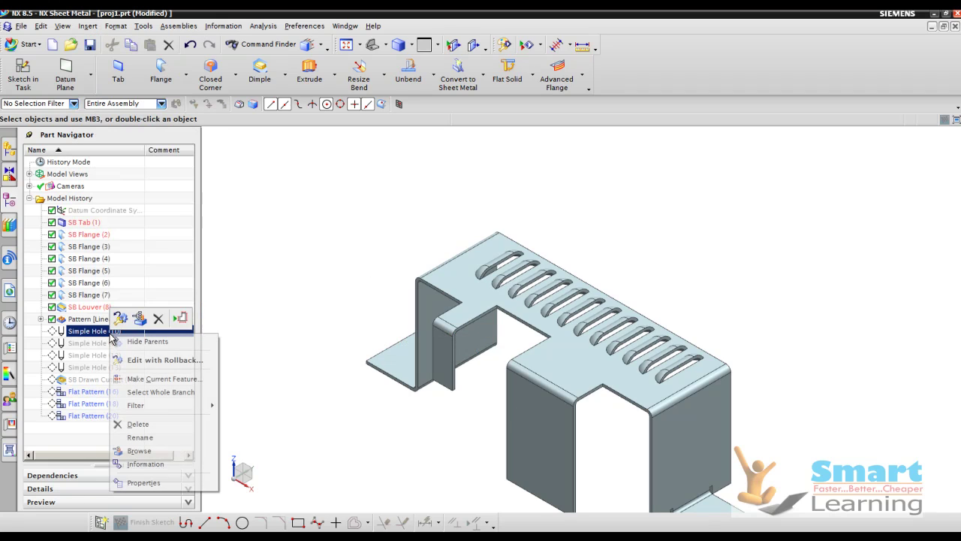
left_click(156, 378)
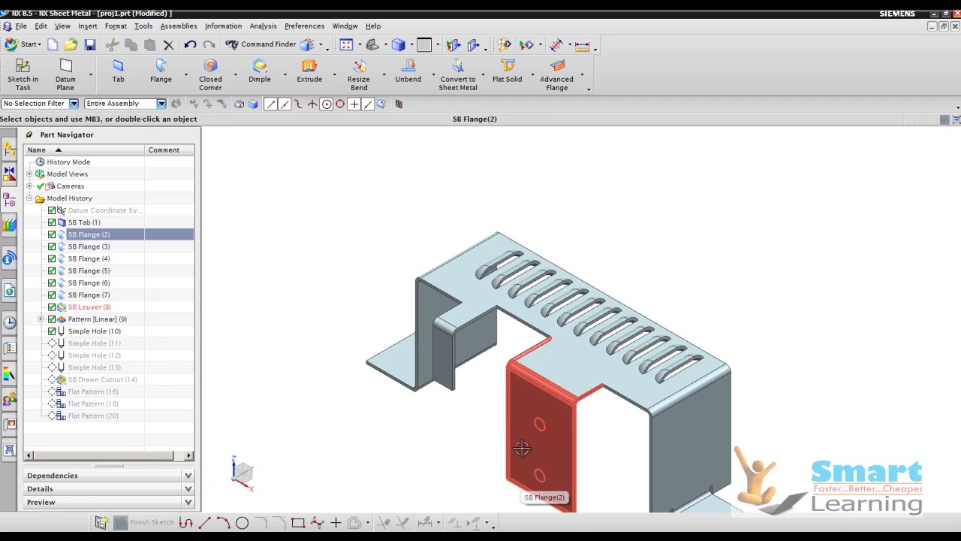
double_click(104, 333)
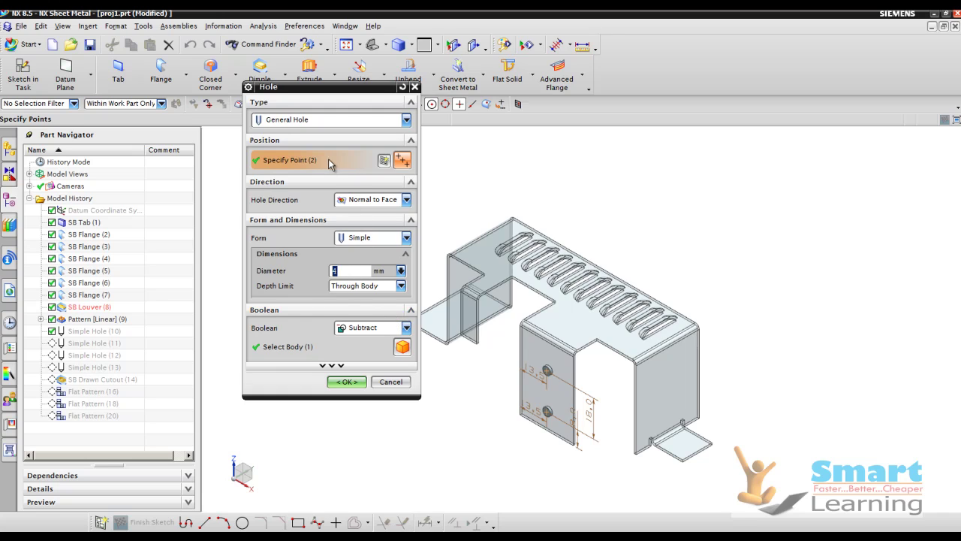
- In the hole position sketch, keep the 18 mm spacing and 13.5 mm offset, and move the 8 mm dimension below the flange
left_click(513, 332)
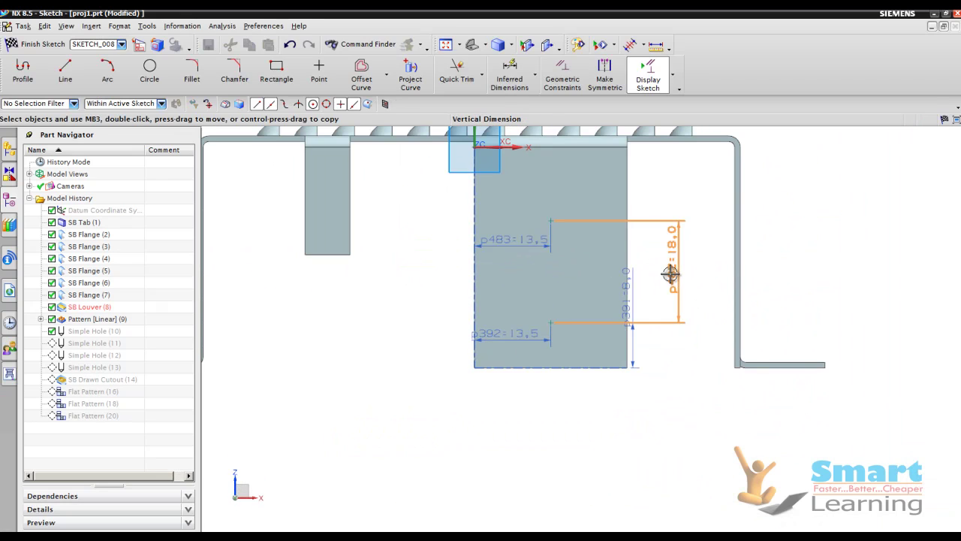
double_click(679, 291)
middle_click(699, 369)
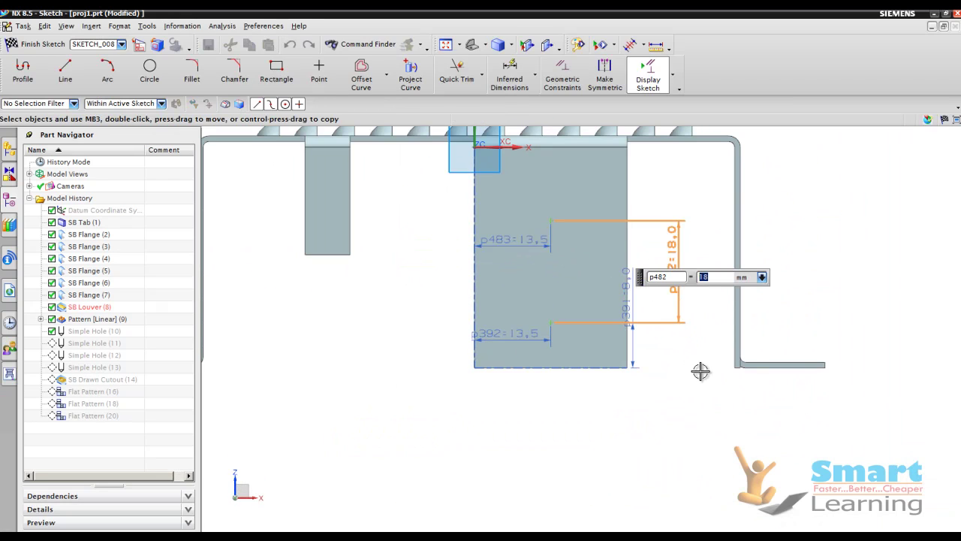
left_click(510, 336)
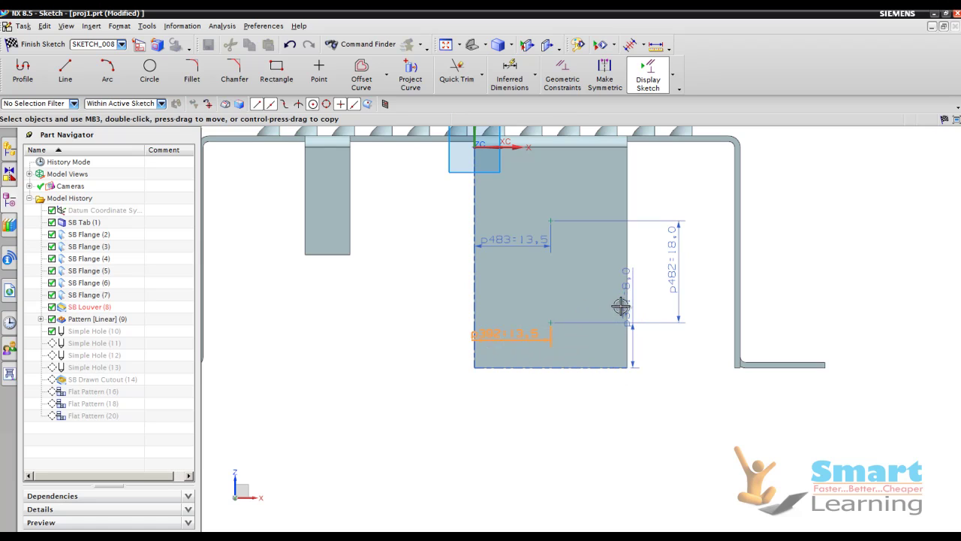
left_click_drag(636, 337, 664, 429)
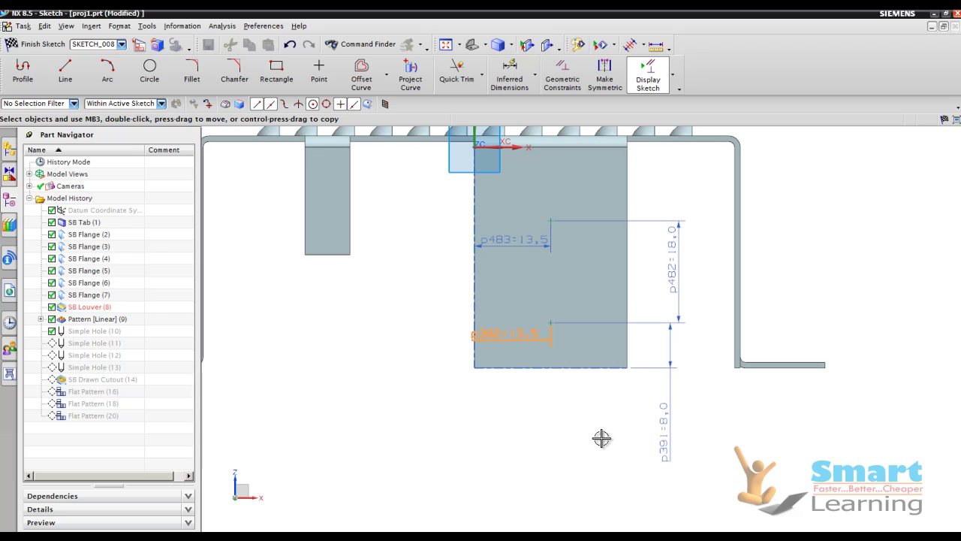
scroll(524, 429, "down", 2)
scroll(531, 305, "up", 3)
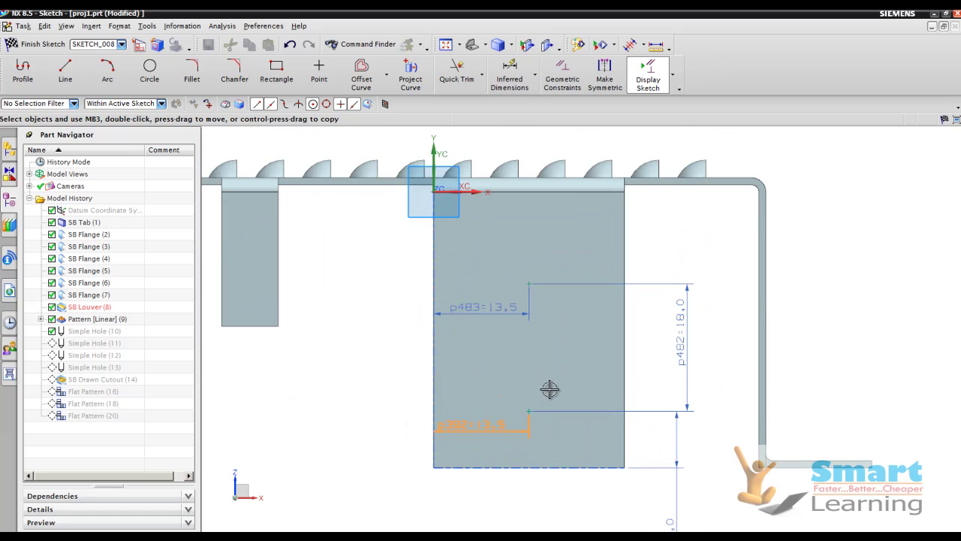
- Finish the sketch, accept Simple Hole (10), and dismiss the update failure report flagging Pattern (9)
left_click(35, 44)
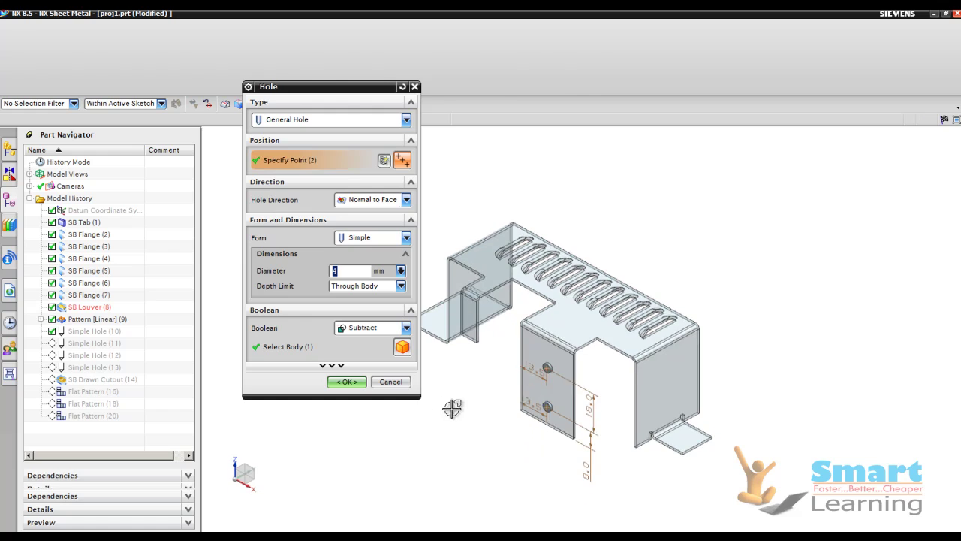
left_click(346, 382)
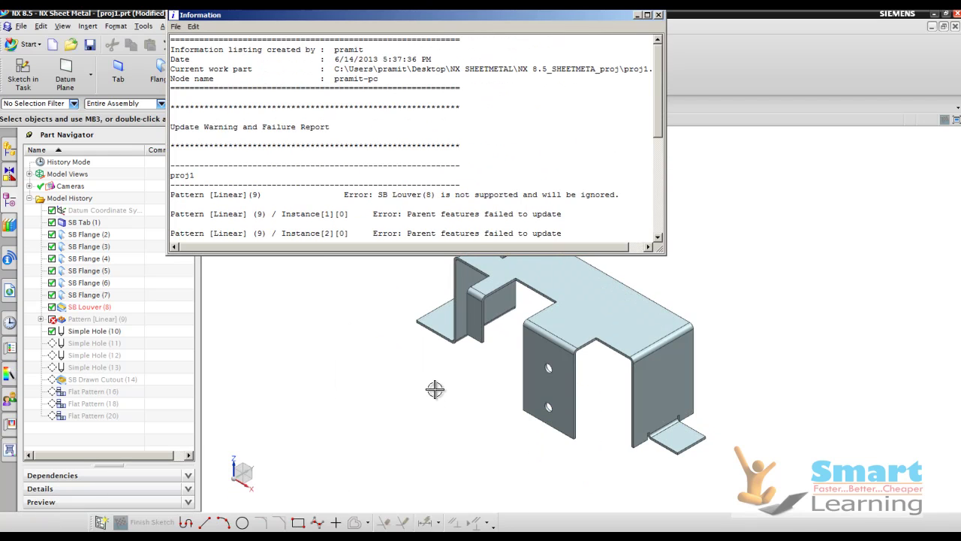
left_click(659, 15)
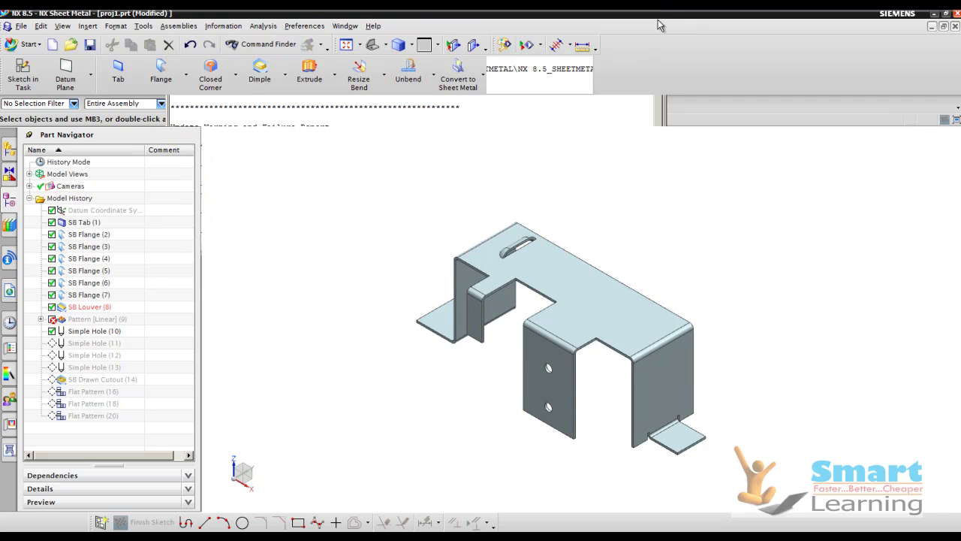
- Roll the model forward through Simple Hole (11) to Simple Hole (13), restoring the last holes
right_click(81, 347)
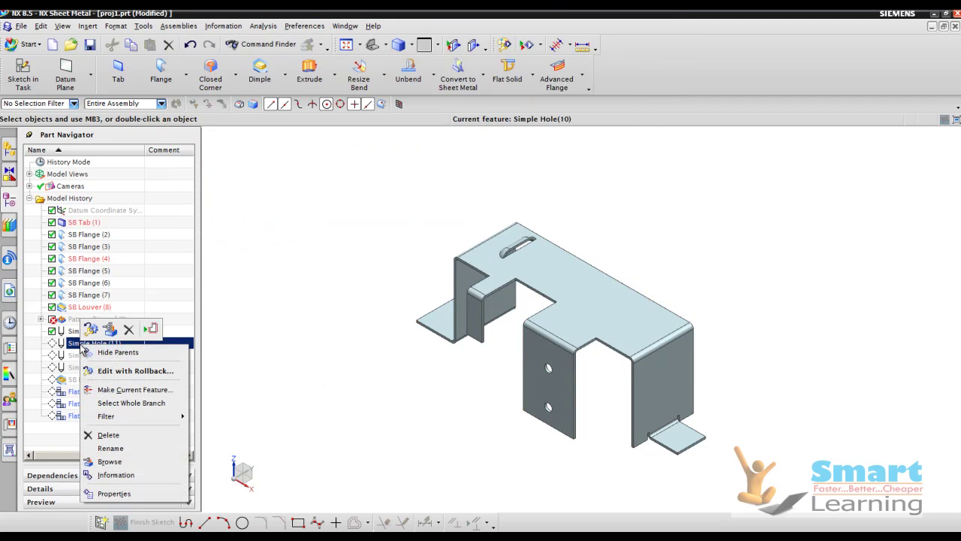
left_click(124, 389)
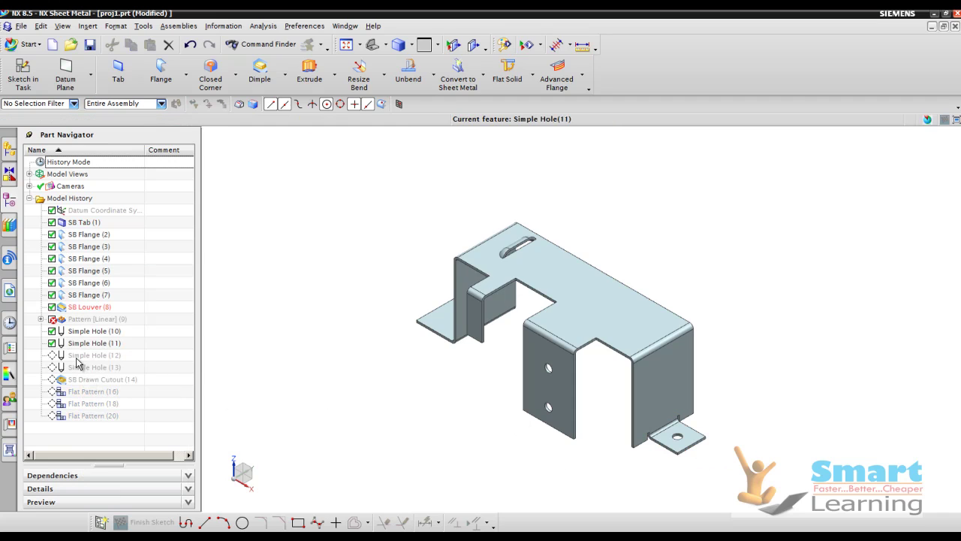
right_click(78, 354)
right_click(75, 366)
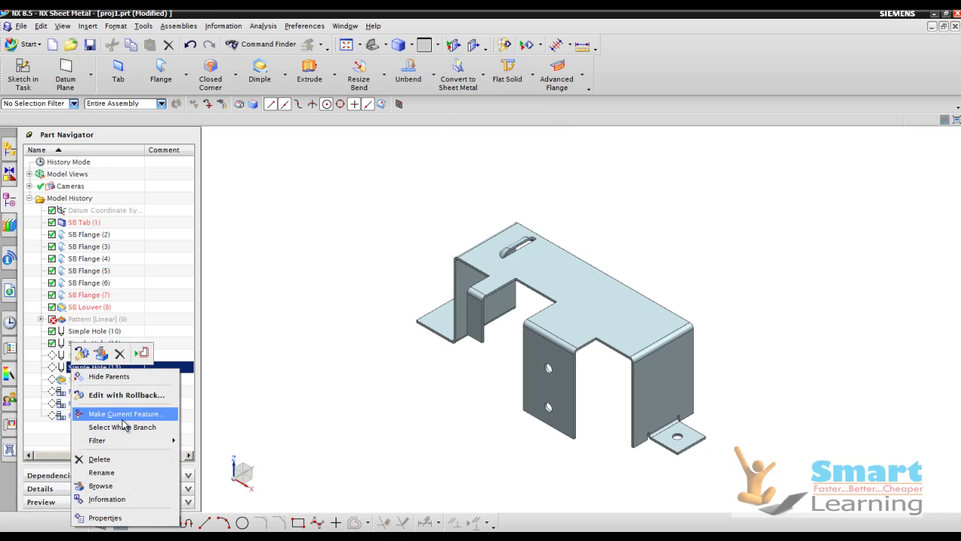
left_click(121, 414)
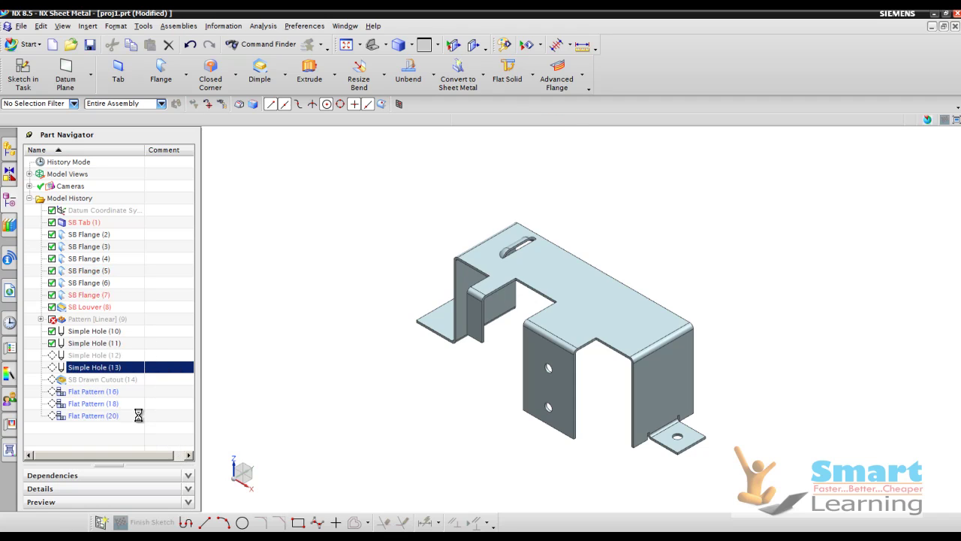
- Make SB Drawn Cutout (14) the current feature to restore the square formed opening
right_click(98, 383)
left_click(128, 403)
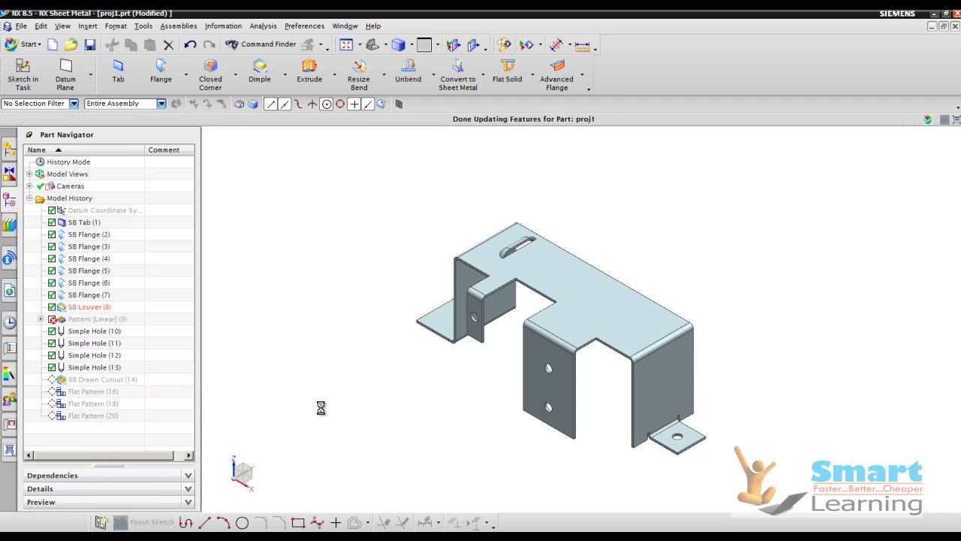
scroll(670, 413, "up", 3)
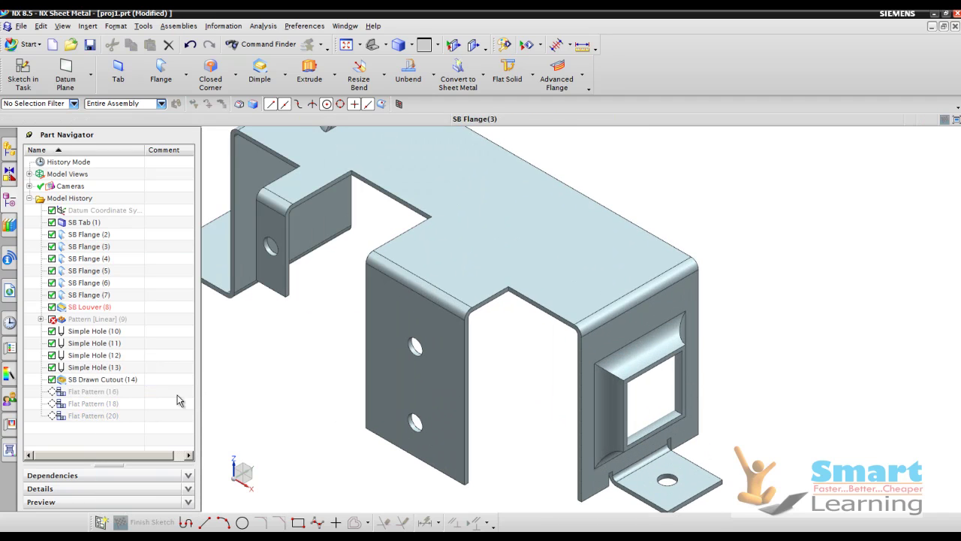
- Edit SB Drawn Cutout (14) to a 2 mm minimum tool clearance, reconfirm its 15 x 15 sketch, and accept
double_click(90, 381)
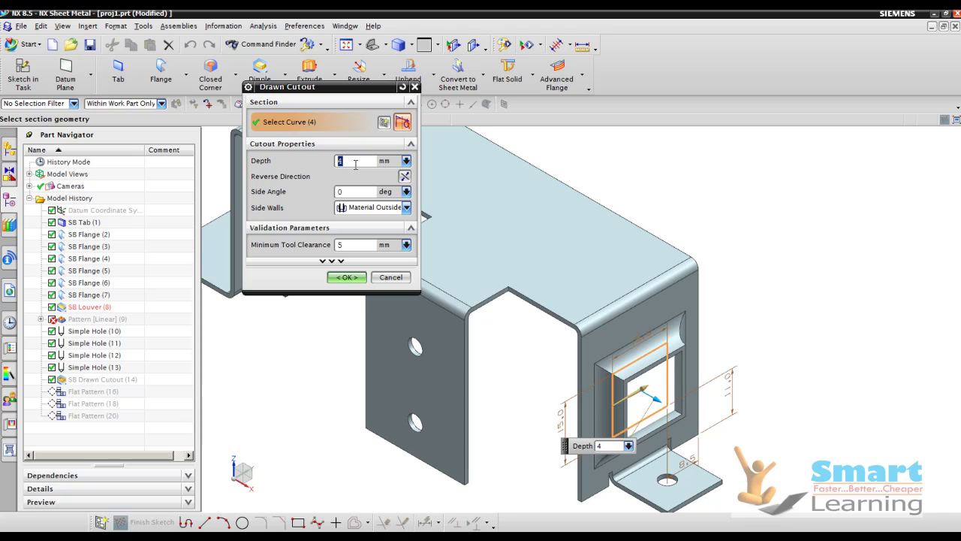
left_click(355, 244)
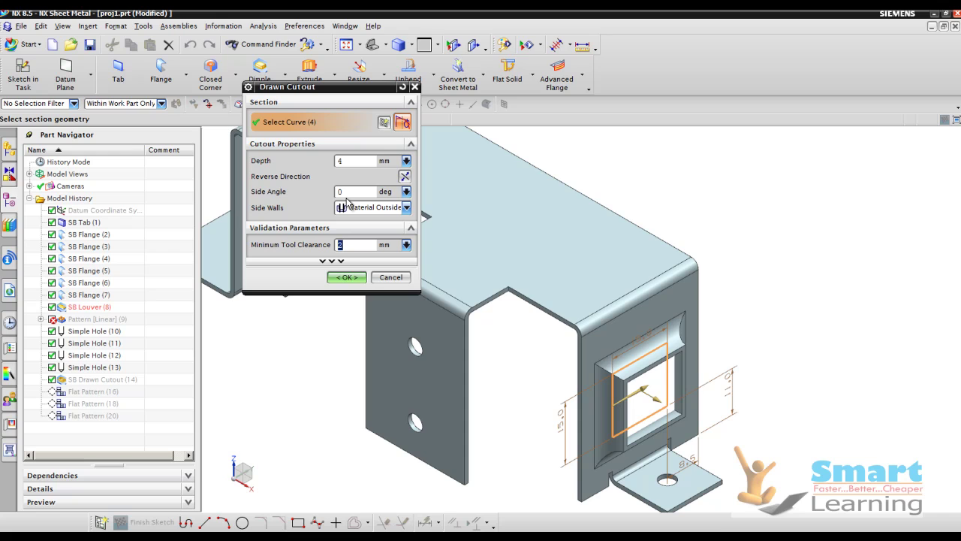
left_click(384, 122)
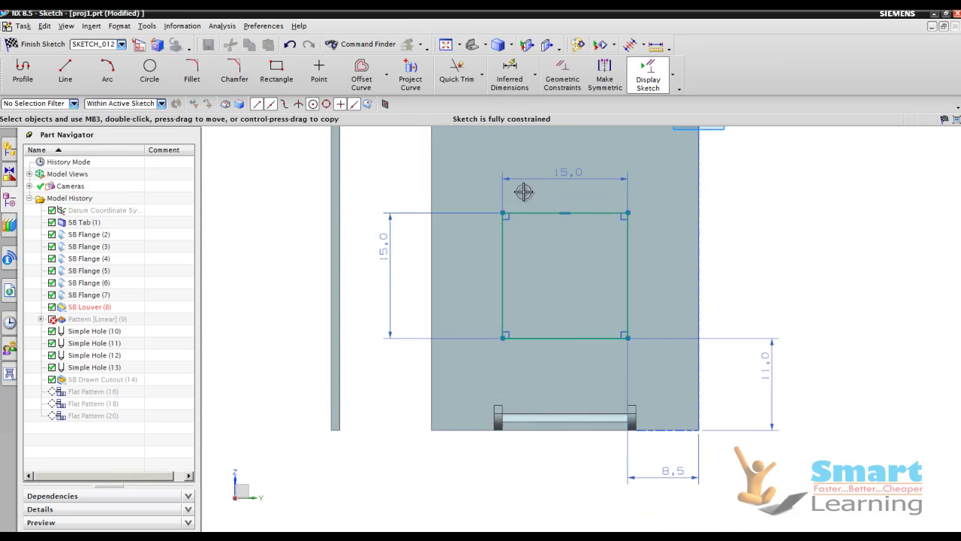
scroll(527, 334, "down", 2)
left_click(27, 43)
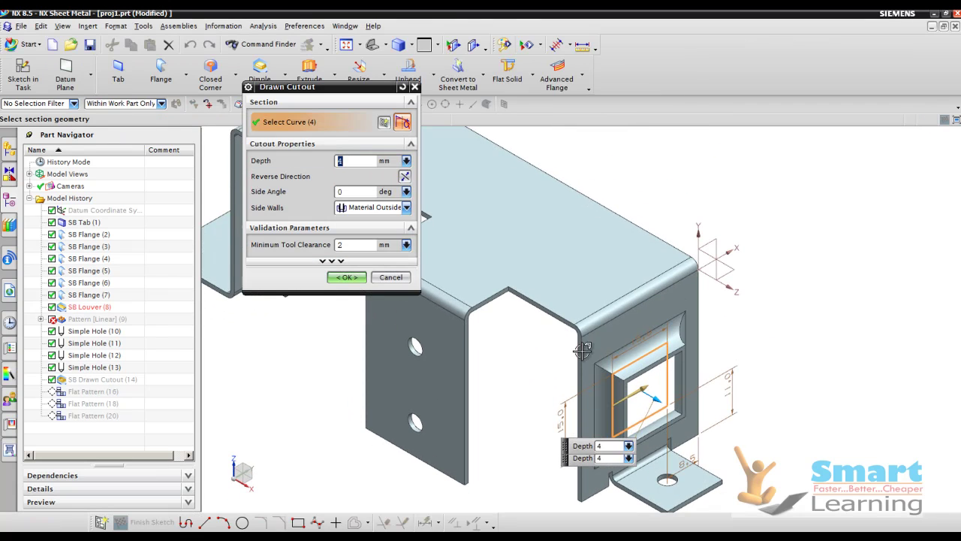
left_click(345, 278)
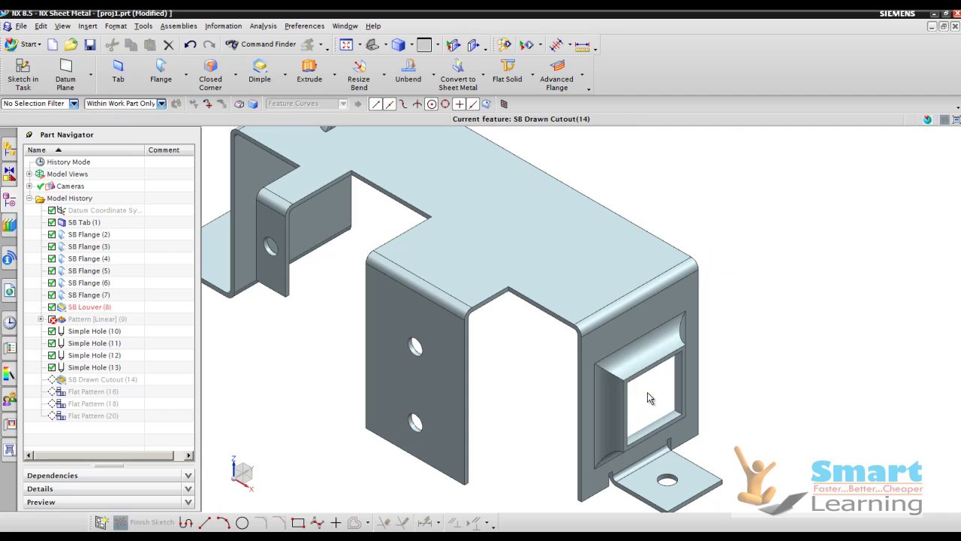
scroll(712, 368, "down", 1)
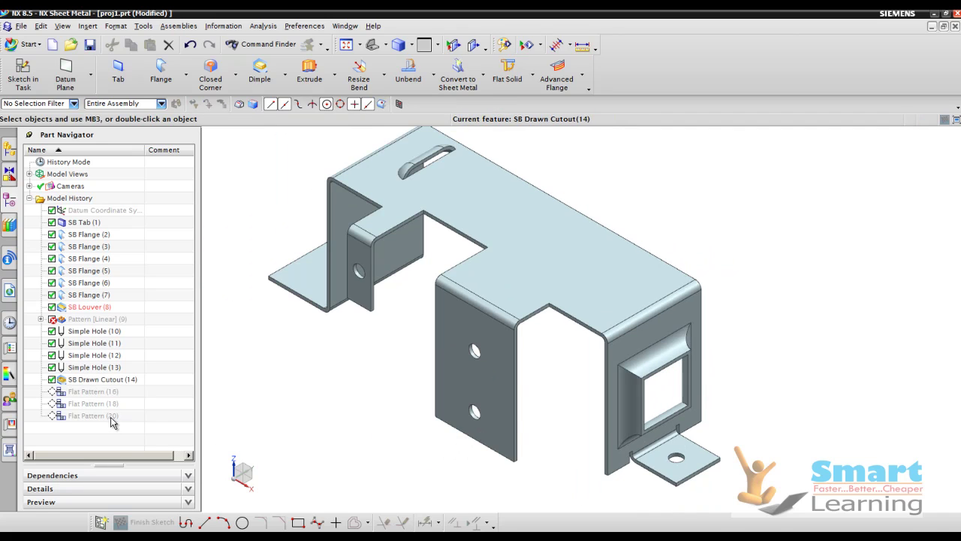
- Make Flat Pattern (16) current and re-accept it, then roll forward to Flat Pattern (20)
right_click(85, 398)
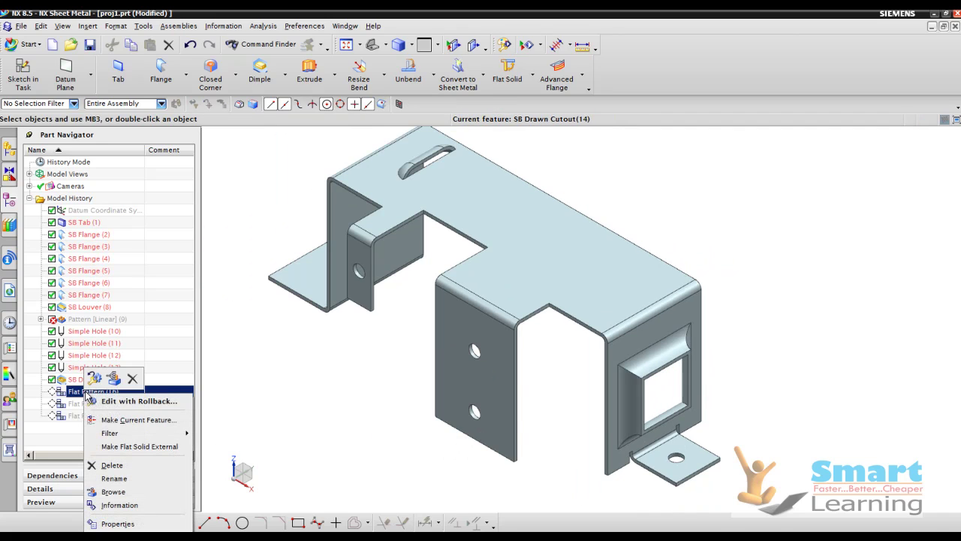
left_click(127, 421)
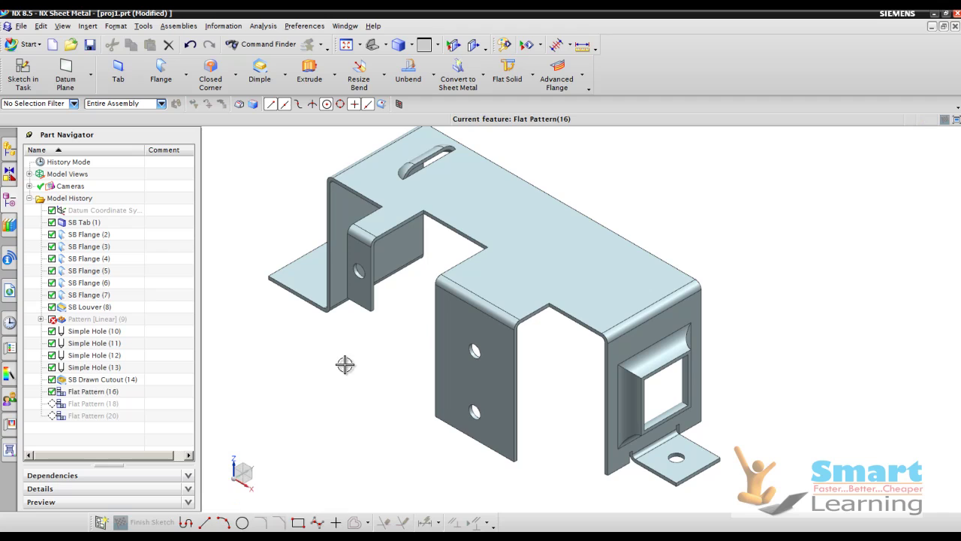
double_click(89, 396)
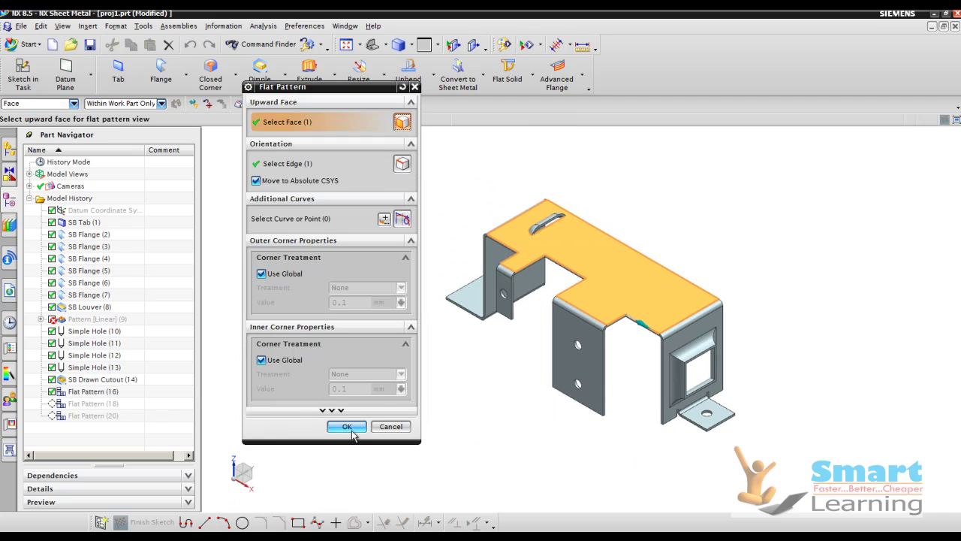
left_click(347, 426)
right_click(87, 419)
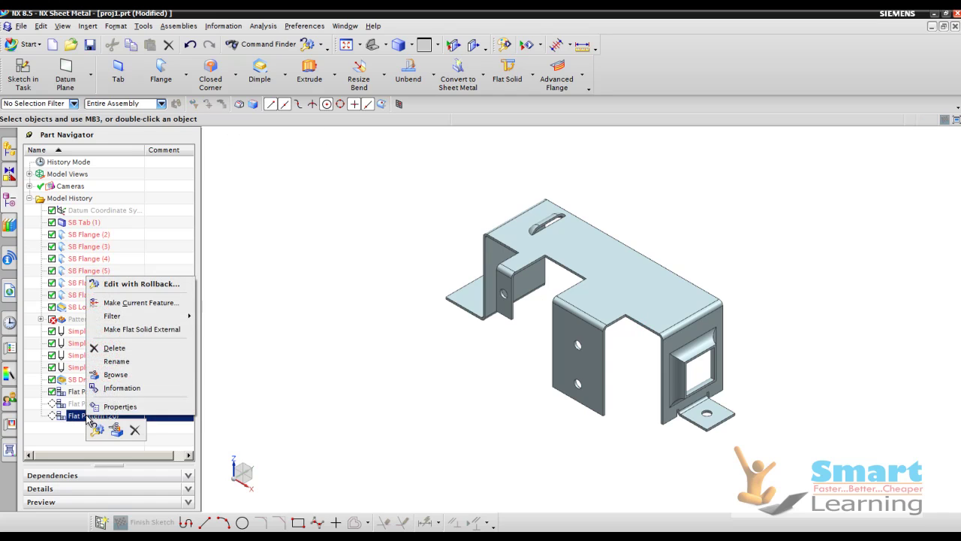
left_click(128, 305)
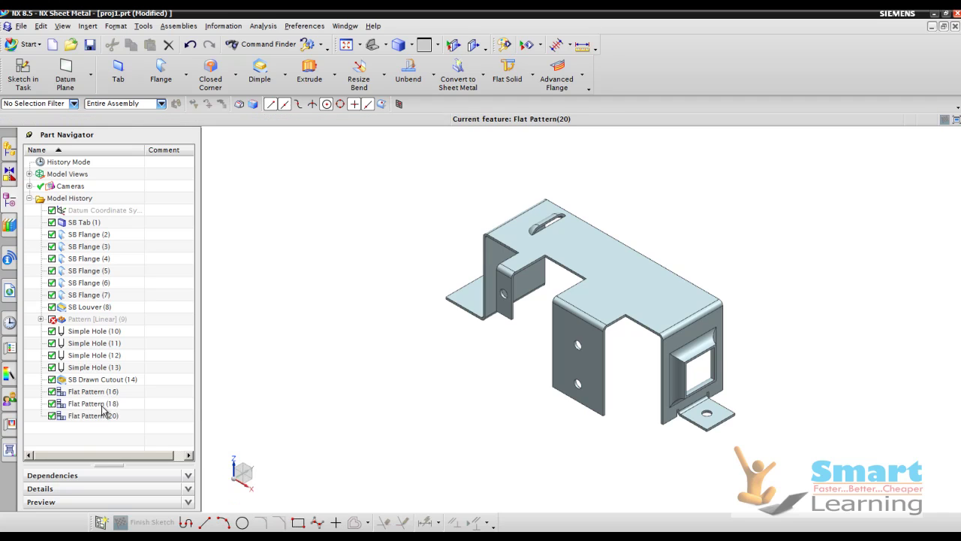
double_click(96, 403)
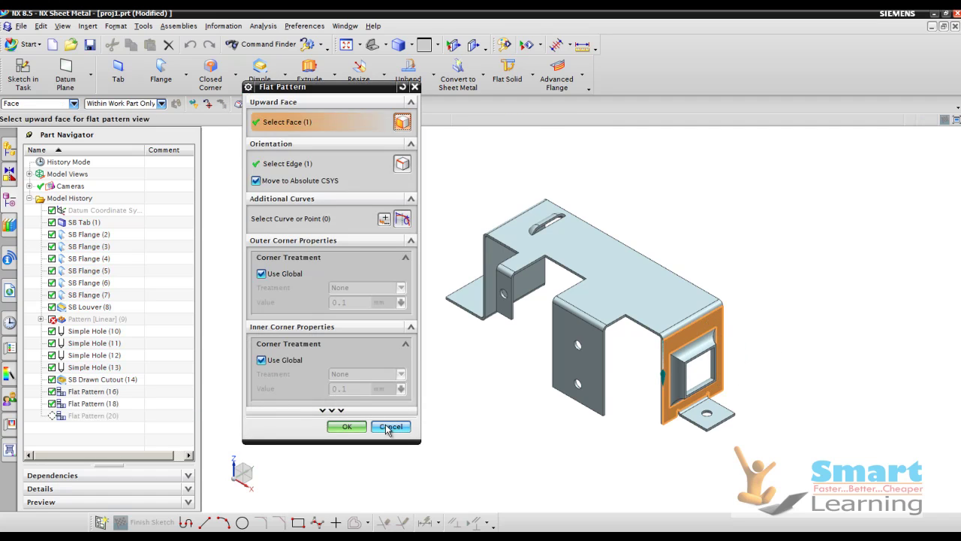
left_click(387, 427)
left_click(104, 418)
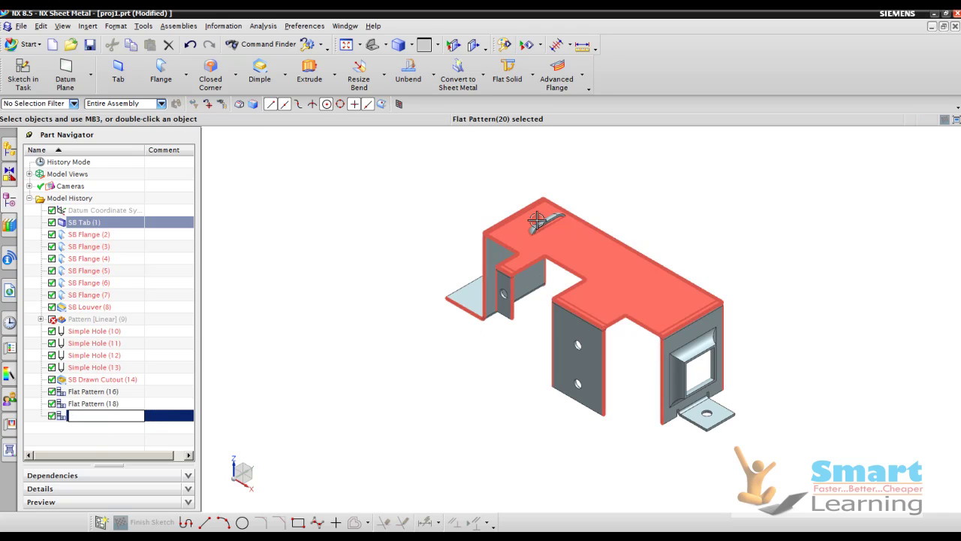
left_click(128, 426)
double_click(97, 417)
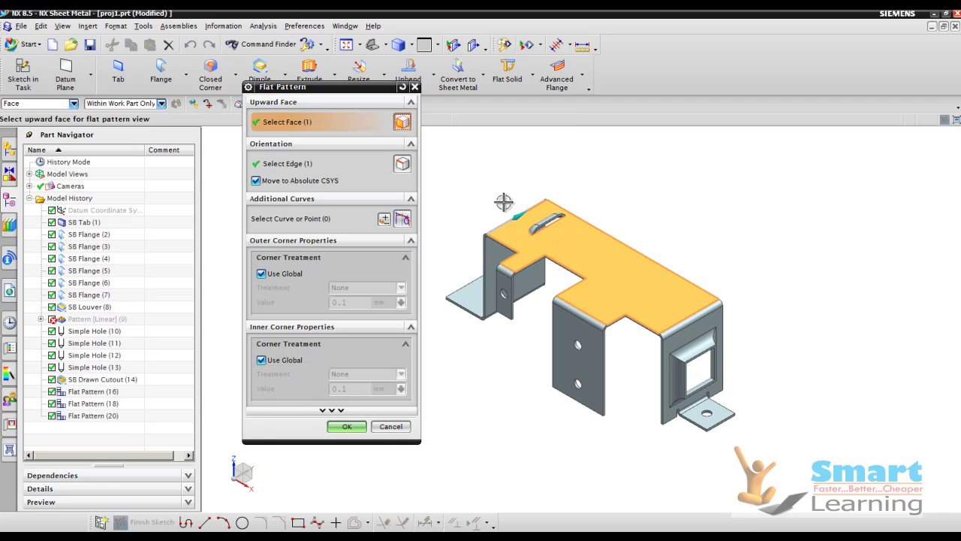
middle_click_drag(504, 203, 537, 220)
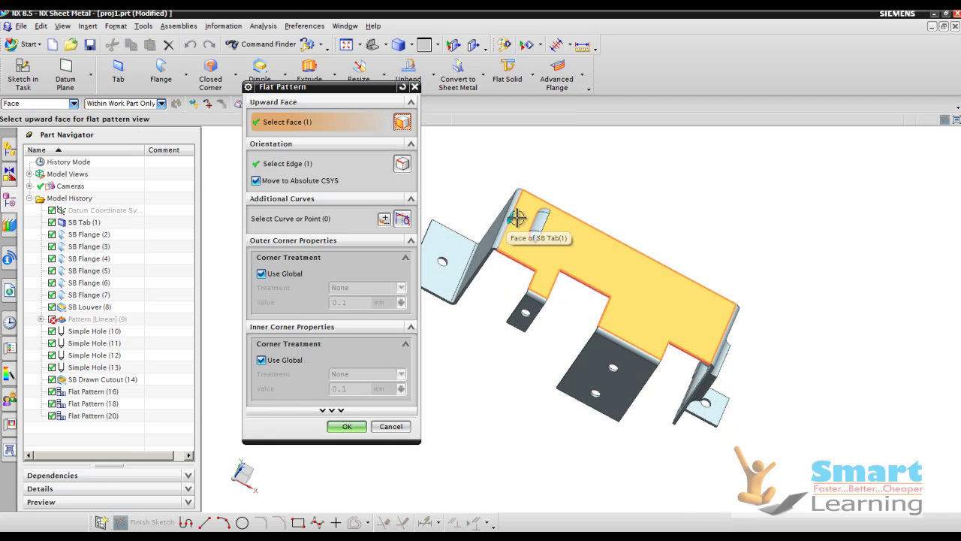
left_click(295, 166)
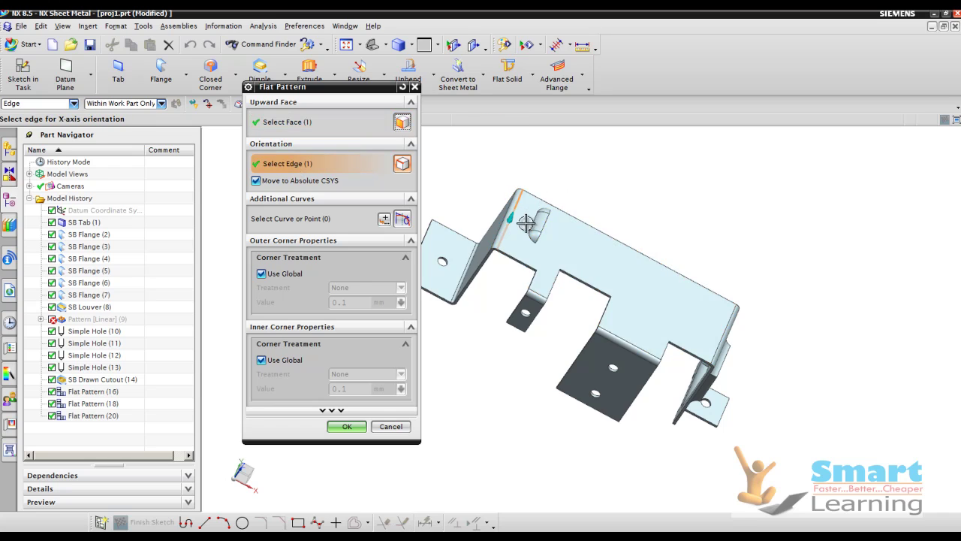
left_click(391, 426)
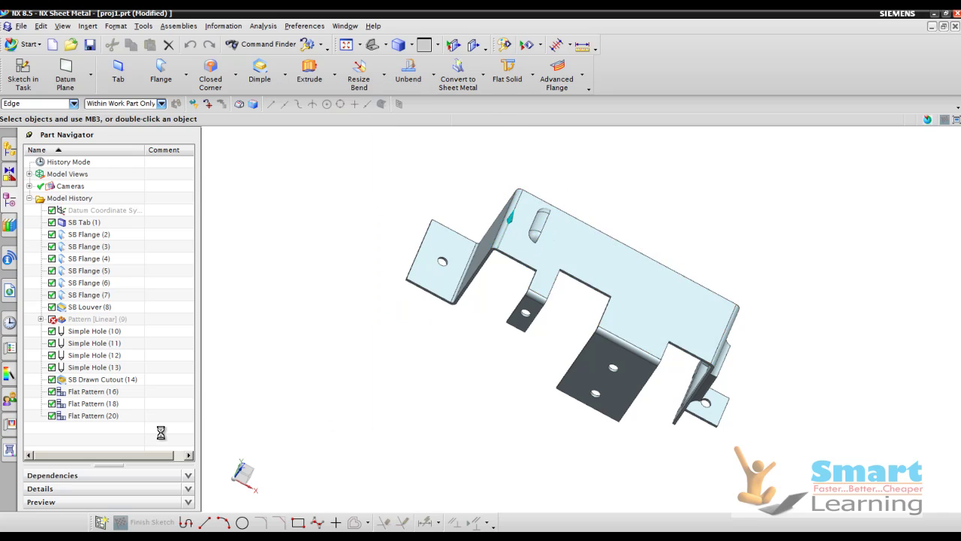
left_click(101, 393)
left_click(141, 390)
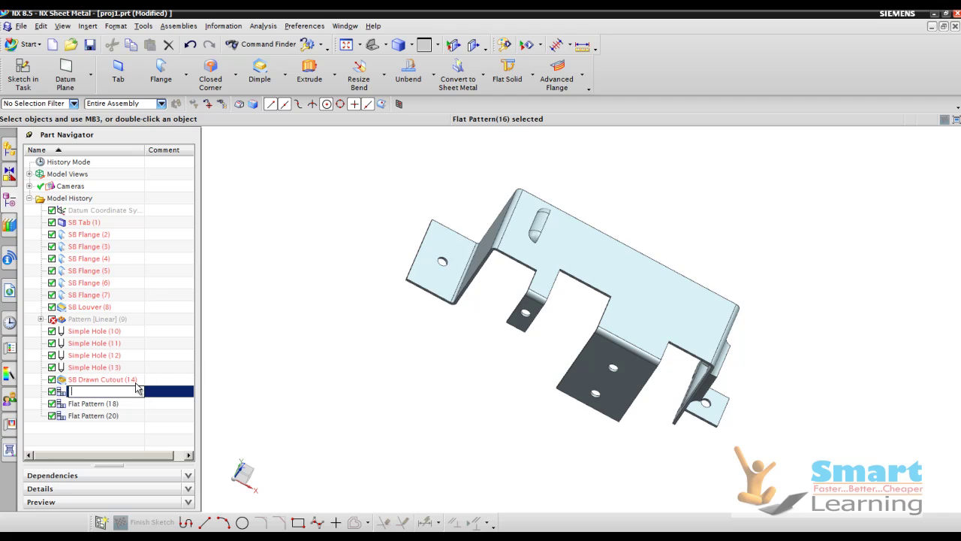
key("Escape")
double_click(91, 392)
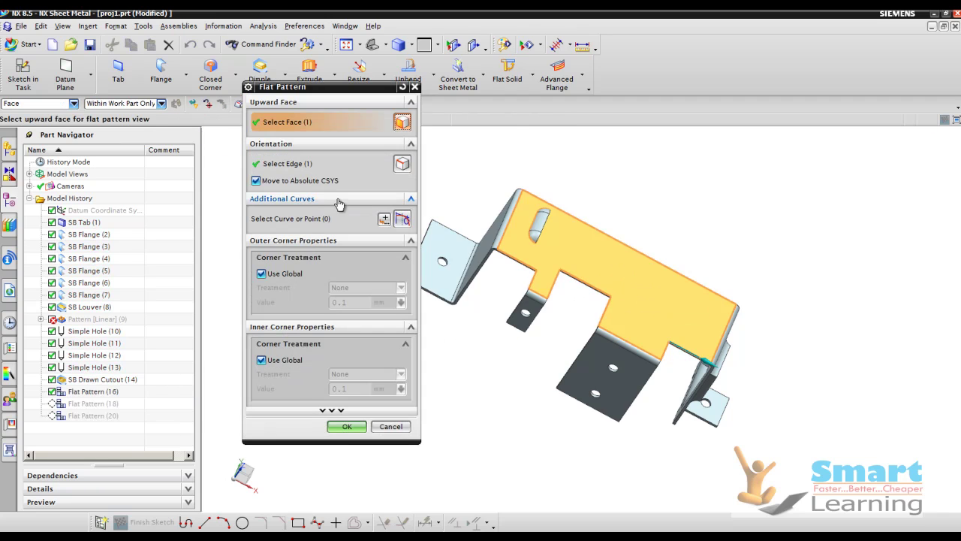
left_click(313, 164)
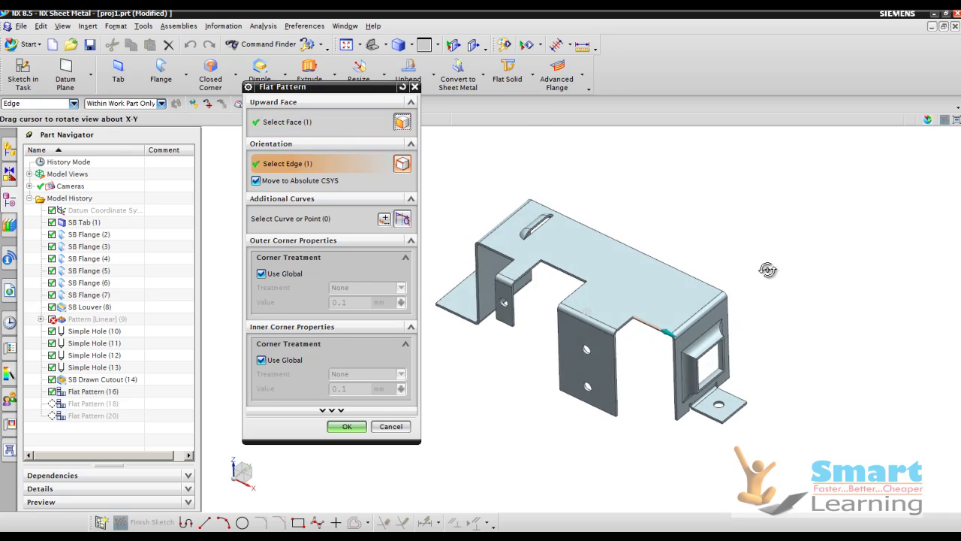
scroll(672, 316, "up", 5)
scroll(682, 309, "down", 5)
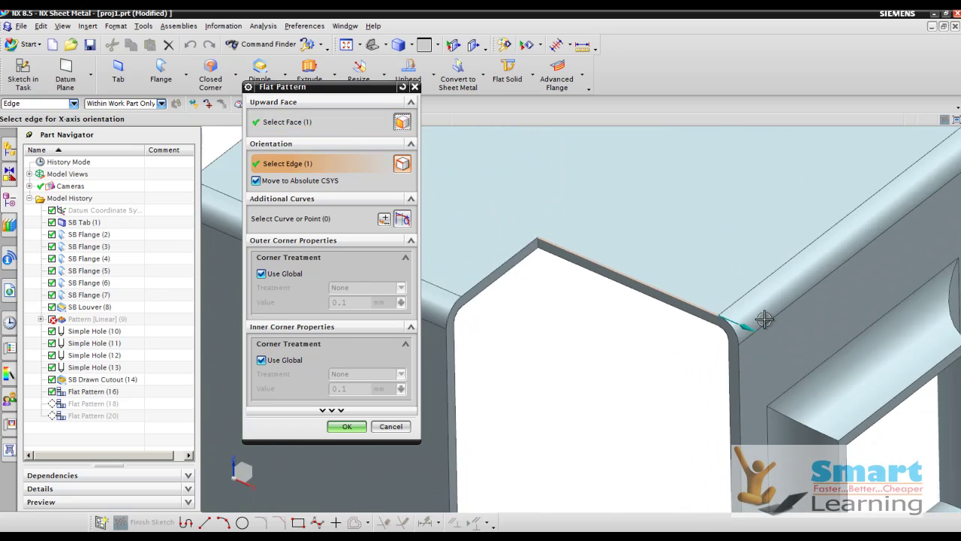
scroll(654, 363, "down", 1)
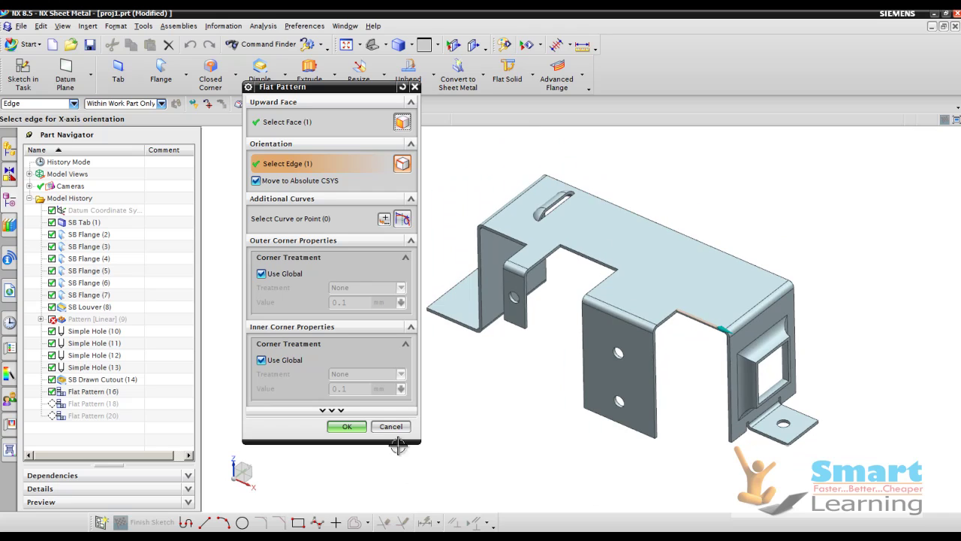
left_click(391, 426)
scroll(421, 444, "down", 2)
scroll(333, 275, "up", 1)
scroll(445, 405, "up", 1)
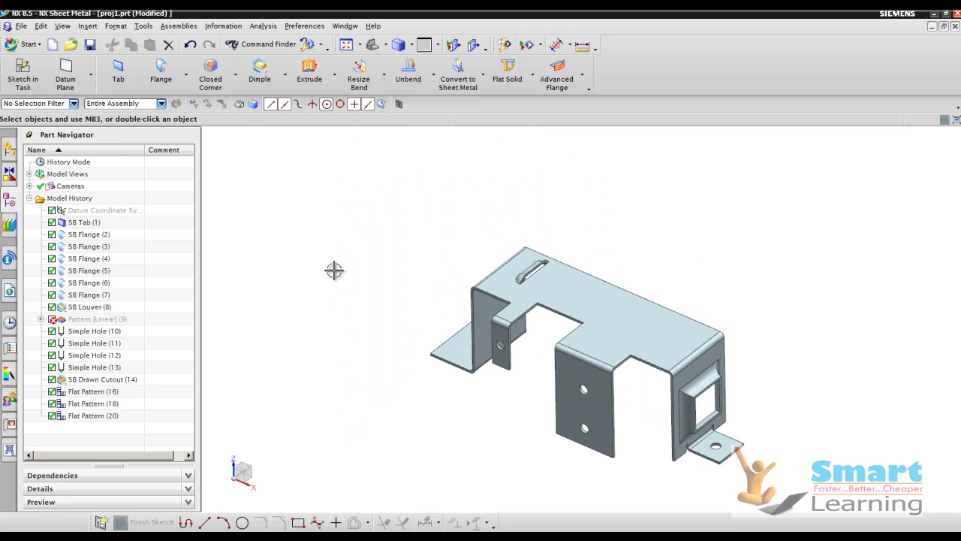